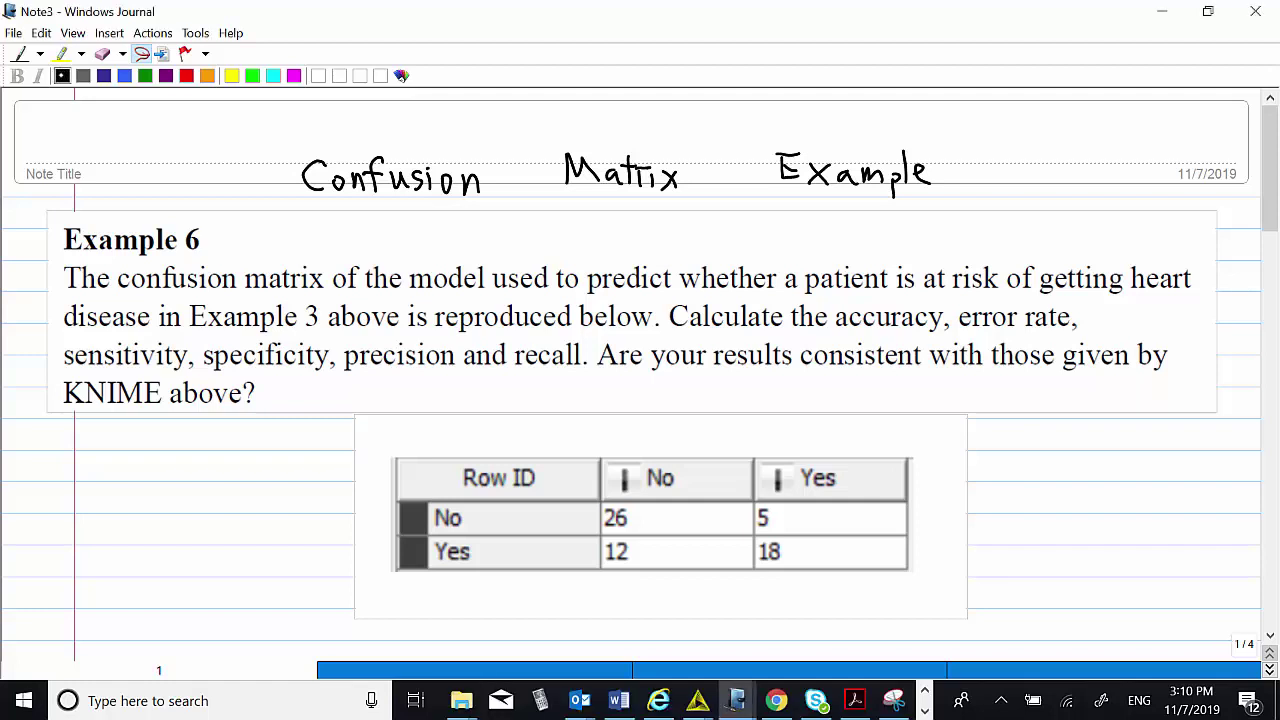
# Step: Switch to blue ink and write 'Predicted' with arrows above the matrix columns
pyautogui.click(614, 400)
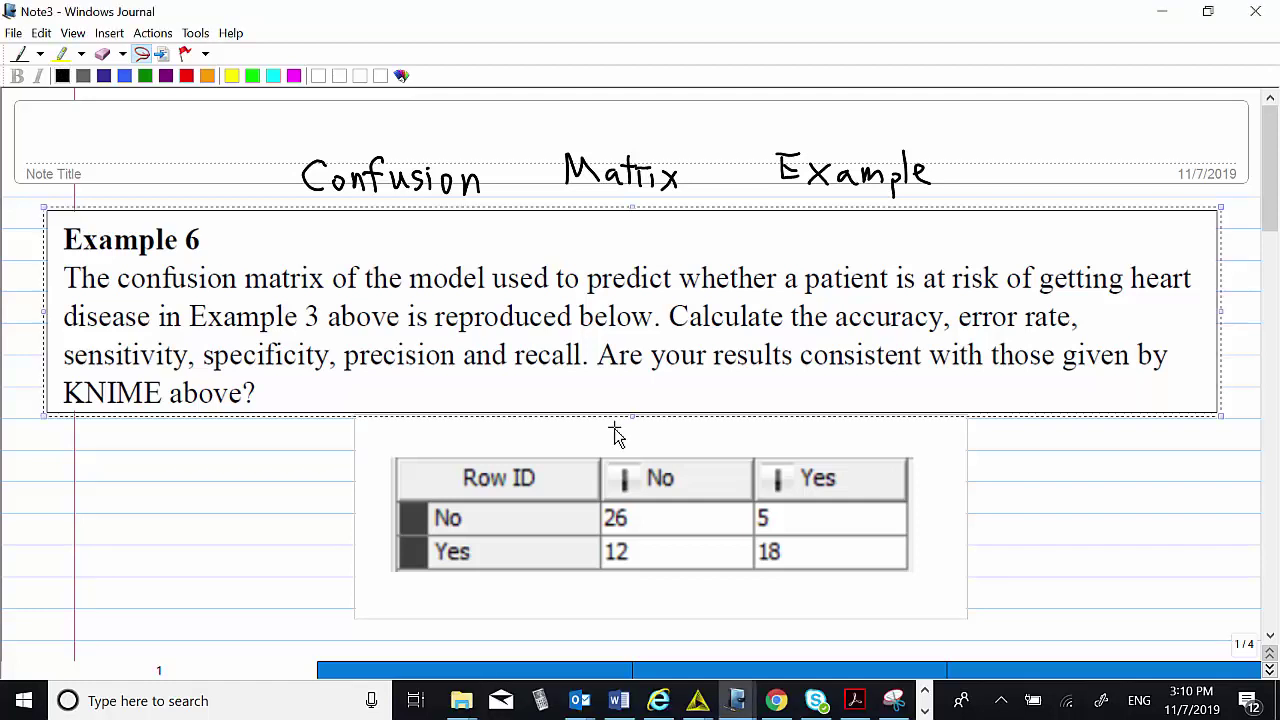
pyautogui.click(20, 53)
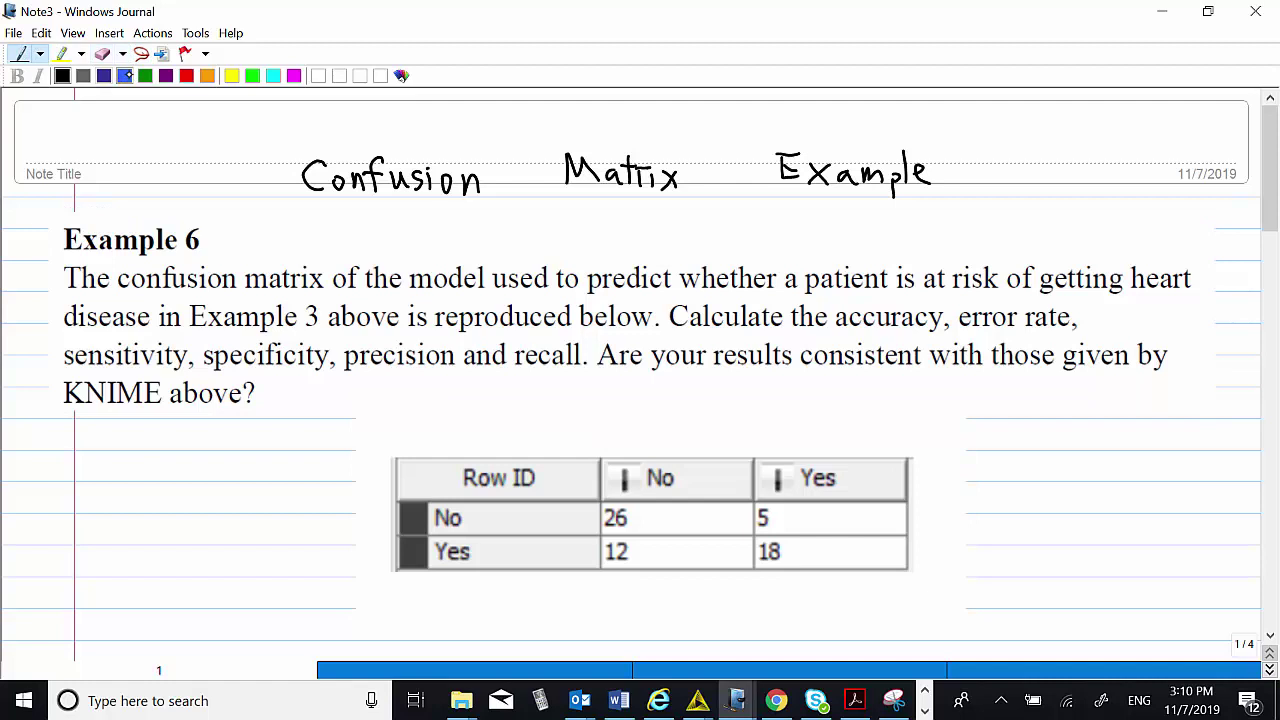
pyautogui.click(124, 75)
pyautogui.moveTo(645, 407)
pyautogui.mouseDown()
pyautogui.moveTo(650, 423)
pyautogui.moveTo(682, 428)
pyautogui.moveTo(702, 414)
pyautogui.moveTo(710, 428)
pyautogui.moveTo(744, 418)
pyautogui.mouseUp()
pyautogui.moveTo(742, 422); pyautogui.dragTo(756, 428)
pyautogui.moveTo(764, 414); pyautogui.dragTo(769, 428)
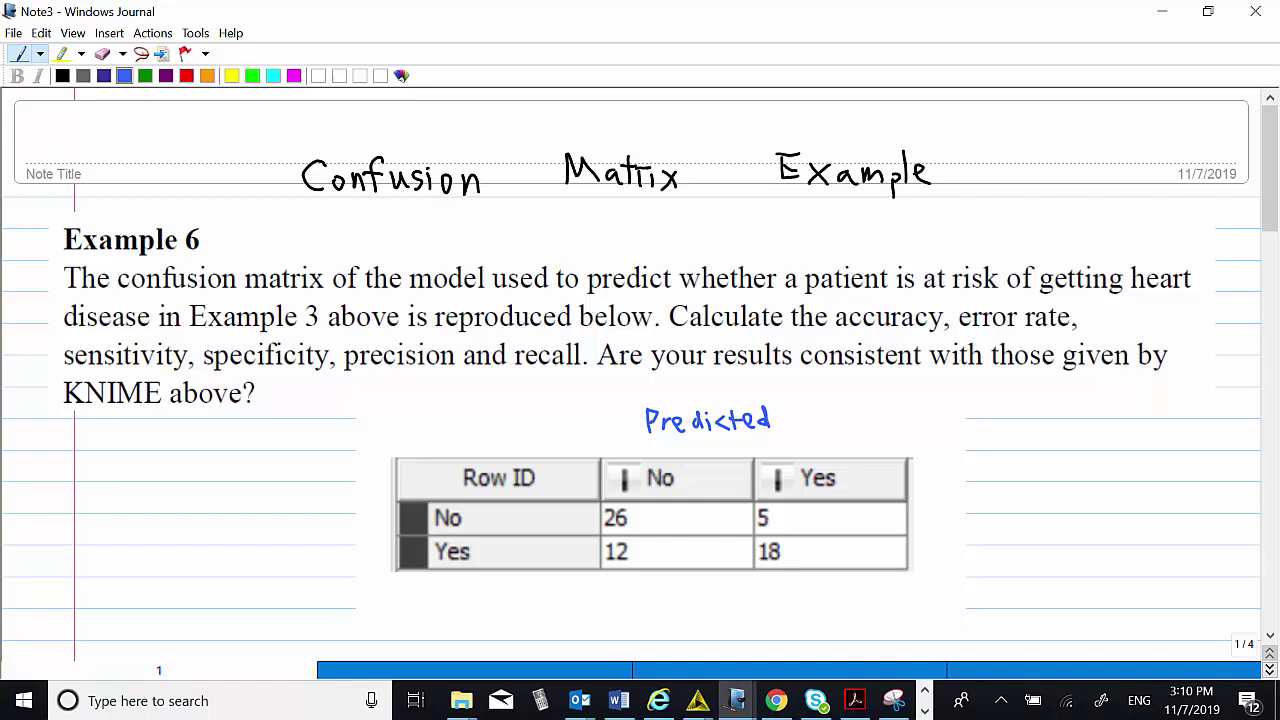
# Step: Write 'Actual' in blue beside the matrix rows
pyautogui.moveTo(205, 512)
pyautogui.mouseDown()
pyautogui.moveTo(198, 533)
pyautogui.moveTo(214, 532)
pyautogui.mouseUp()
pyautogui.moveTo(201, 524); pyautogui.dragTo(232, 530)
pyautogui.moveTo(224, 518)
pyautogui.mouseDown()
pyautogui.moveTo(250, 532)
pyautogui.moveTo(262, 519)
pyautogui.moveTo(272, 533)
pyautogui.mouseUp()
pyautogui.moveTo(276, 497)
pyautogui.mouseDown()
pyautogui.moveTo(277, 531)
pyautogui.moveTo(287, 522)
pyautogui.mouseUp()
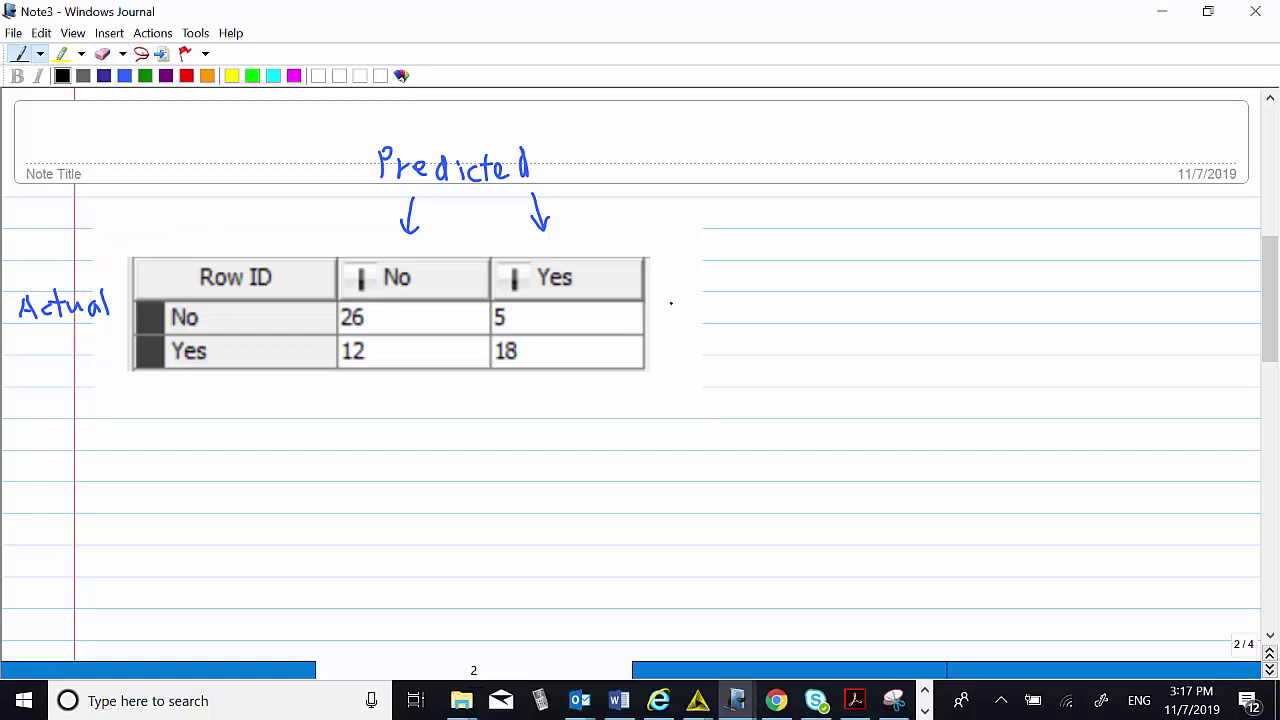
# Step: Write row totals 31 and 30, grand total 61, and column totals 38 and 23
pyautogui.moveTo(670, 306)
pyautogui.mouseDown()
pyautogui.moveTo(670, 323)
pyautogui.moveTo(697, 322)
pyautogui.mouseUp()
pyautogui.moveTo(674, 346)
pyautogui.mouseDown()
pyautogui.moveTo(674, 366)
pyautogui.moveTo(704, 360)
pyautogui.moveTo(697, 345)
pyautogui.mouseUp()
pyautogui.moveTo(688, 388)
pyautogui.mouseDown()
pyautogui.moveTo(683, 410)
pyautogui.moveTo(708, 412)
pyautogui.mouseUp()
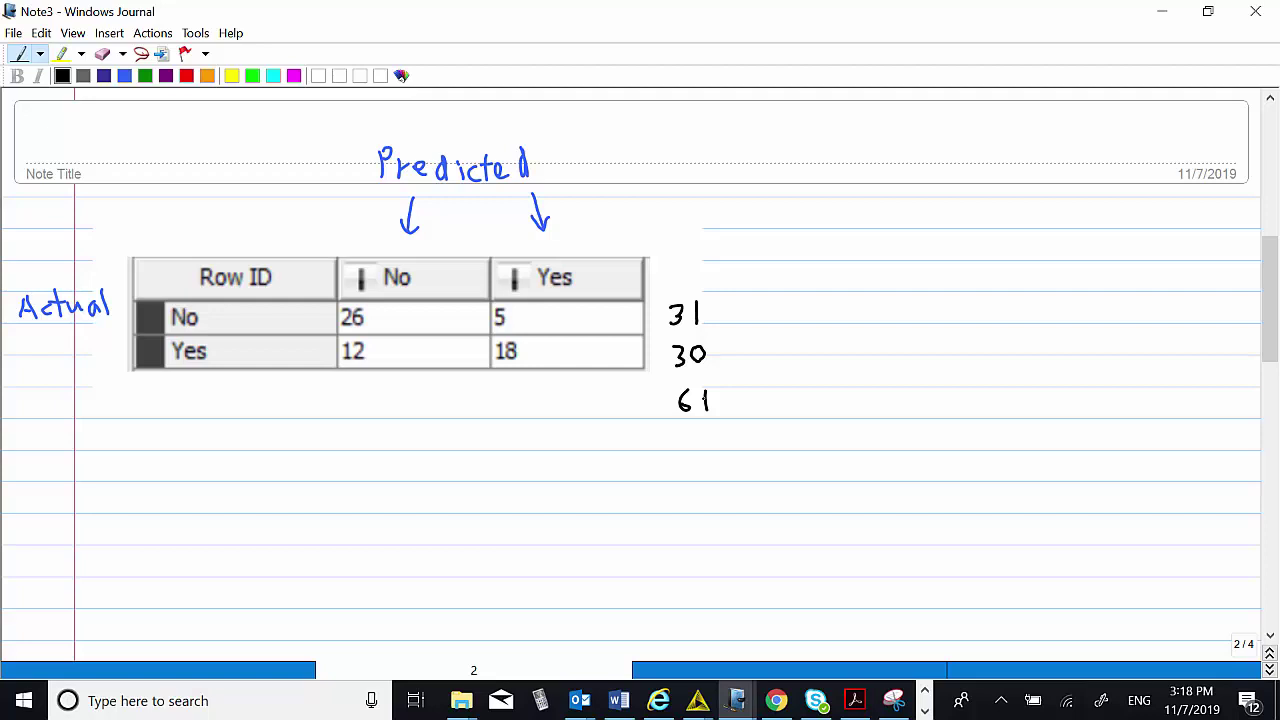
pyautogui.moveTo(348, 389)
pyautogui.mouseDown()
pyautogui.moveTo(346, 408)
pyautogui.moveTo(370, 404)
pyautogui.moveTo(372, 384)
pyautogui.mouseUp()
pyautogui.moveTo(503, 388)
pyautogui.mouseDown()
pyautogui.moveTo(503, 403)
pyautogui.moveTo(528, 403)
pyautogui.mouseUp()
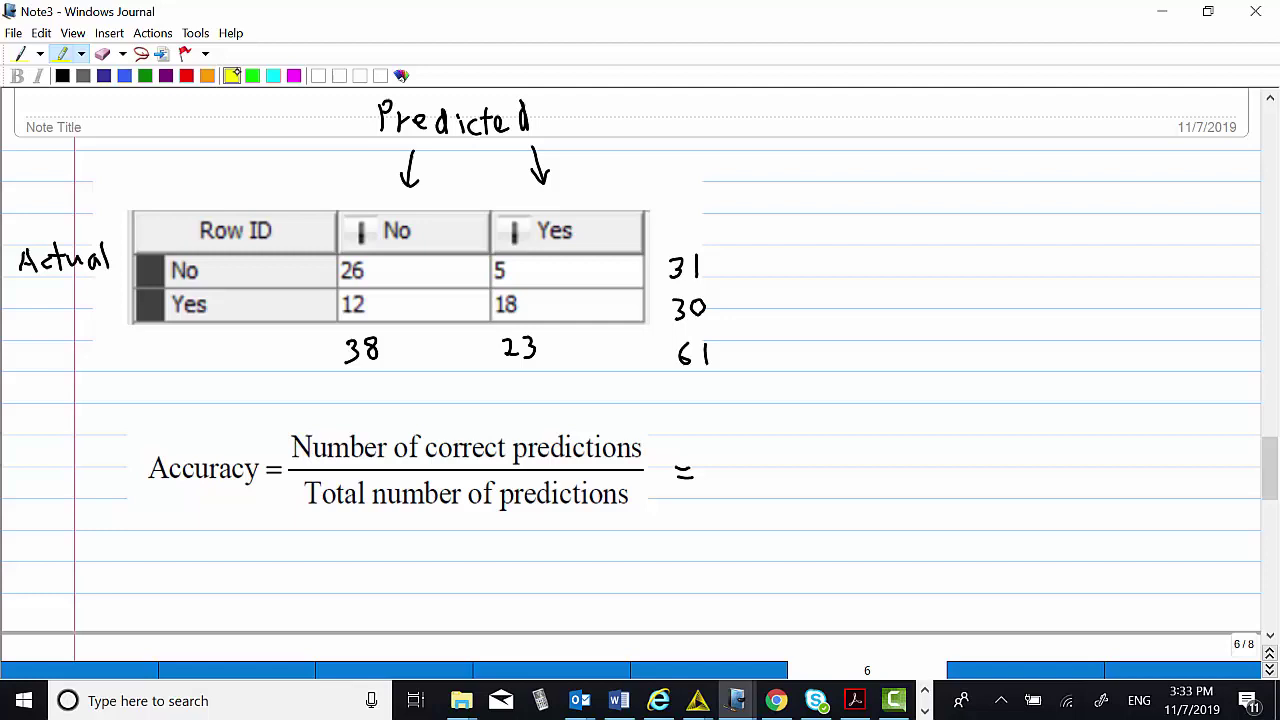
# Step: Highlight 26 and 18 in yellow, then write (26+18)/61 after 'Accuracy ='
pyautogui.moveTo(340, 272); pyautogui.dragTo(474, 272)
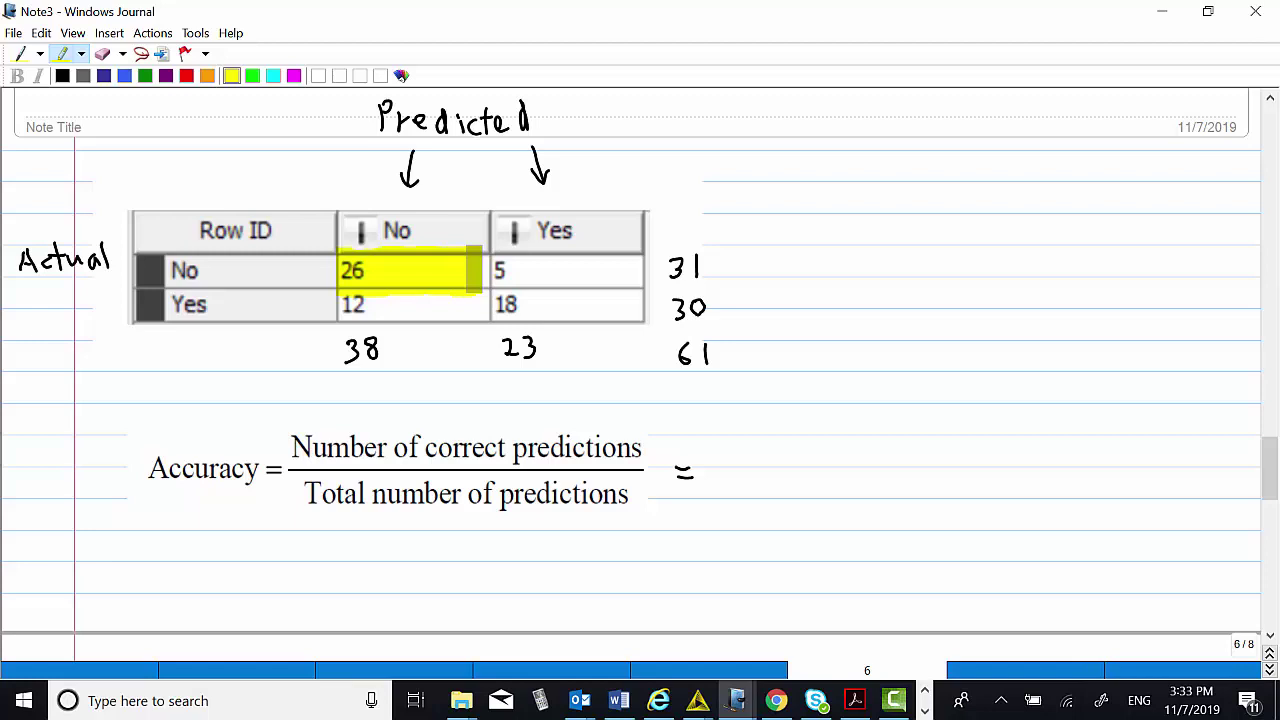
pyautogui.moveTo(500, 276)
pyautogui.mouseDown()
pyautogui.moveTo(500, 312)
pyautogui.moveTo(504, 300)
pyautogui.moveTo(625, 302)
pyautogui.mouseUp()
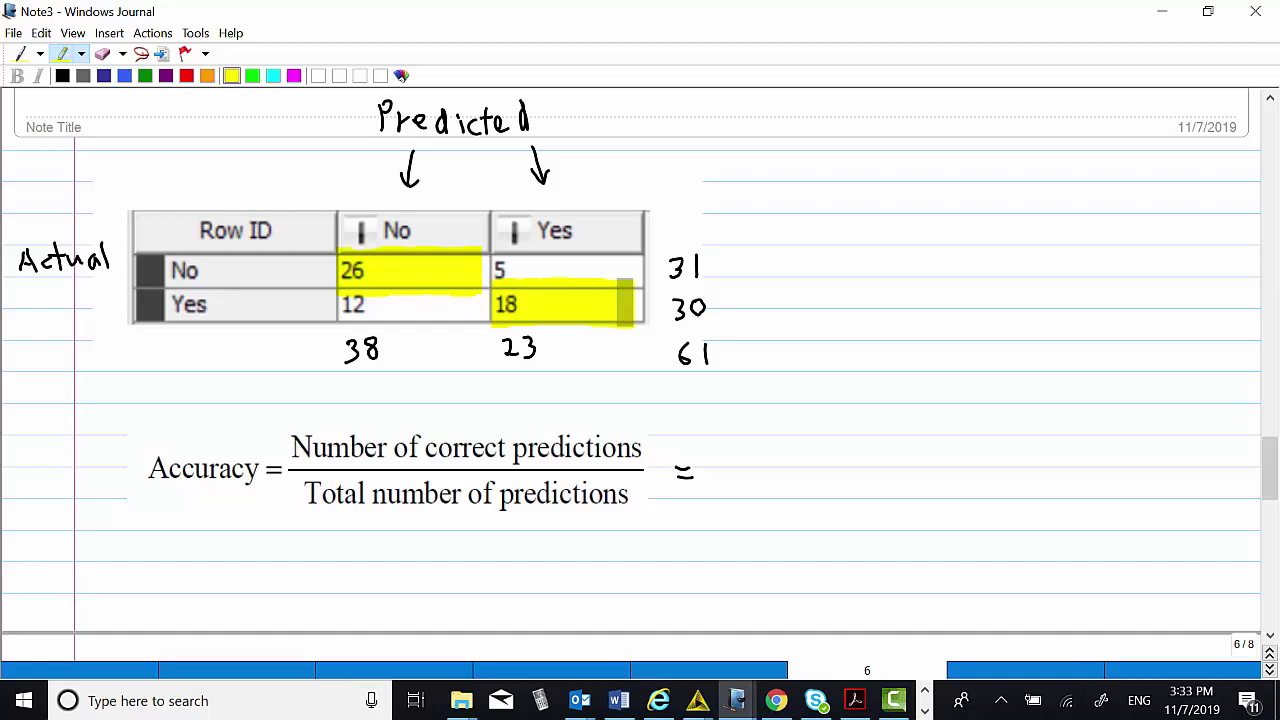
pyautogui.click(20, 53)
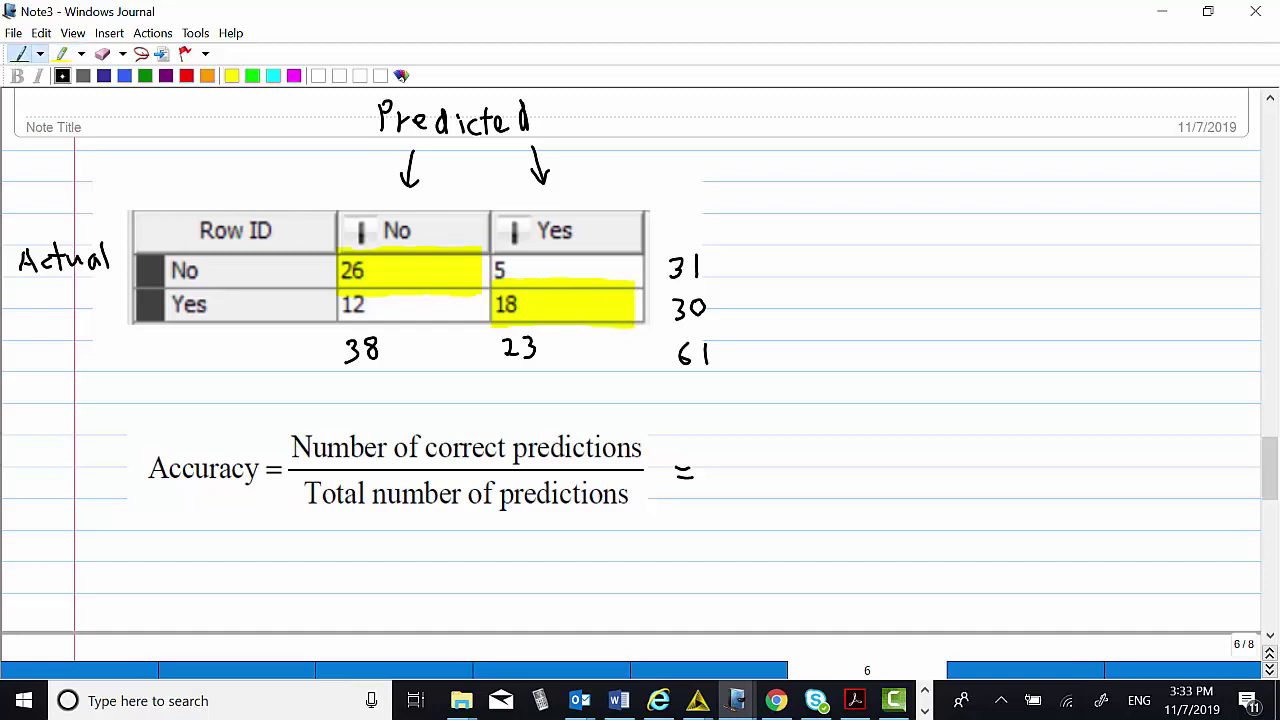
pyautogui.moveTo(732, 437)
pyautogui.mouseDown()
pyautogui.moveTo(749, 451)
pyautogui.moveTo(790, 439)
pyautogui.mouseUp()
pyautogui.moveTo(783, 429)
pyautogui.mouseDown()
pyautogui.moveTo(783, 456)
pyautogui.moveTo(822, 452)
pyautogui.moveTo(816, 438)
pyautogui.mouseUp()
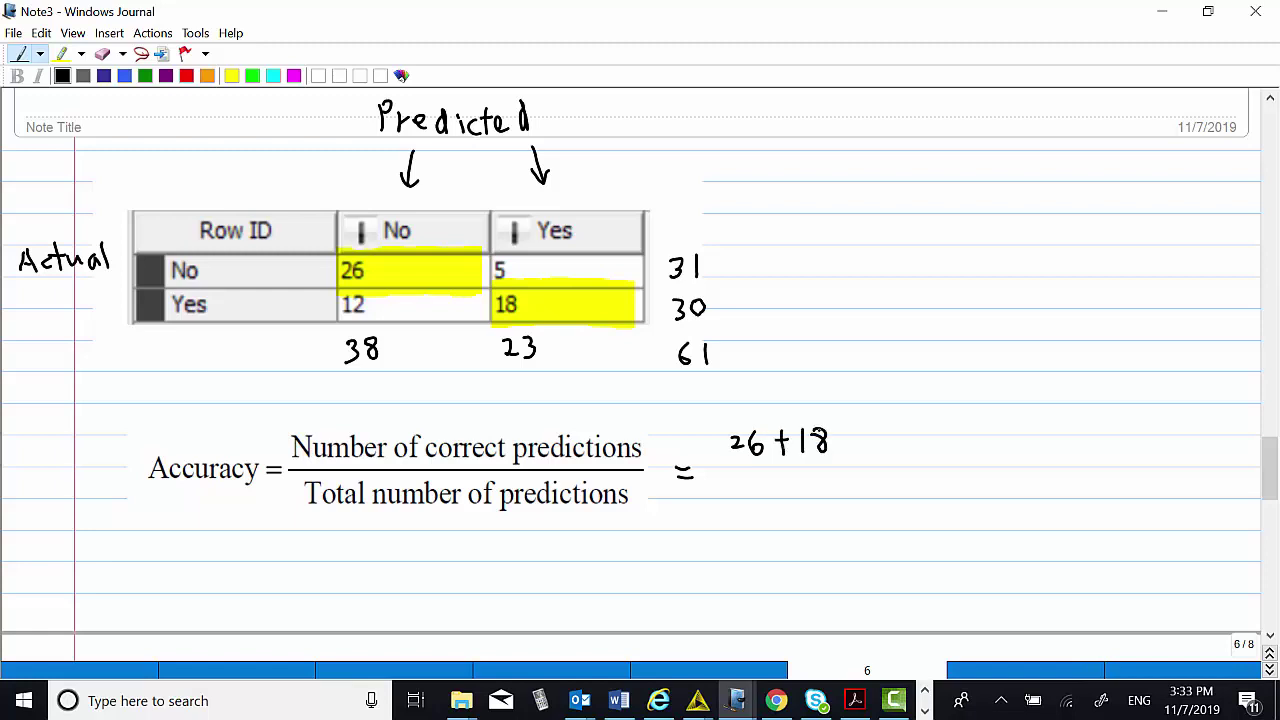
pyautogui.moveTo(732, 464)
pyautogui.mouseDown()
pyautogui.moveTo(846, 458)
pyautogui.moveTo(777, 480)
pyautogui.moveTo(774, 493)
pyautogui.moveTo(804, 497)
pyautogui.mouseUp()
# Step: Simplify to 44/61 and write the accuracy as 72.131%
pyautogui.moveTo(859, 457)
pyautogui.mouseDown()
pyautogui.moveTo(903, 439)
pyautogui.moveTo(936, 451)
pyautogui.mouseUp()
pyautogui.moveTo(929, 440)
pyautogui.mouseDown()
pyautogui.moveTo(940, 467)
pyautogui.moveTo(909, 492)
pyautogui.moveTo(934, 502)
pyautogui.mouseUp()
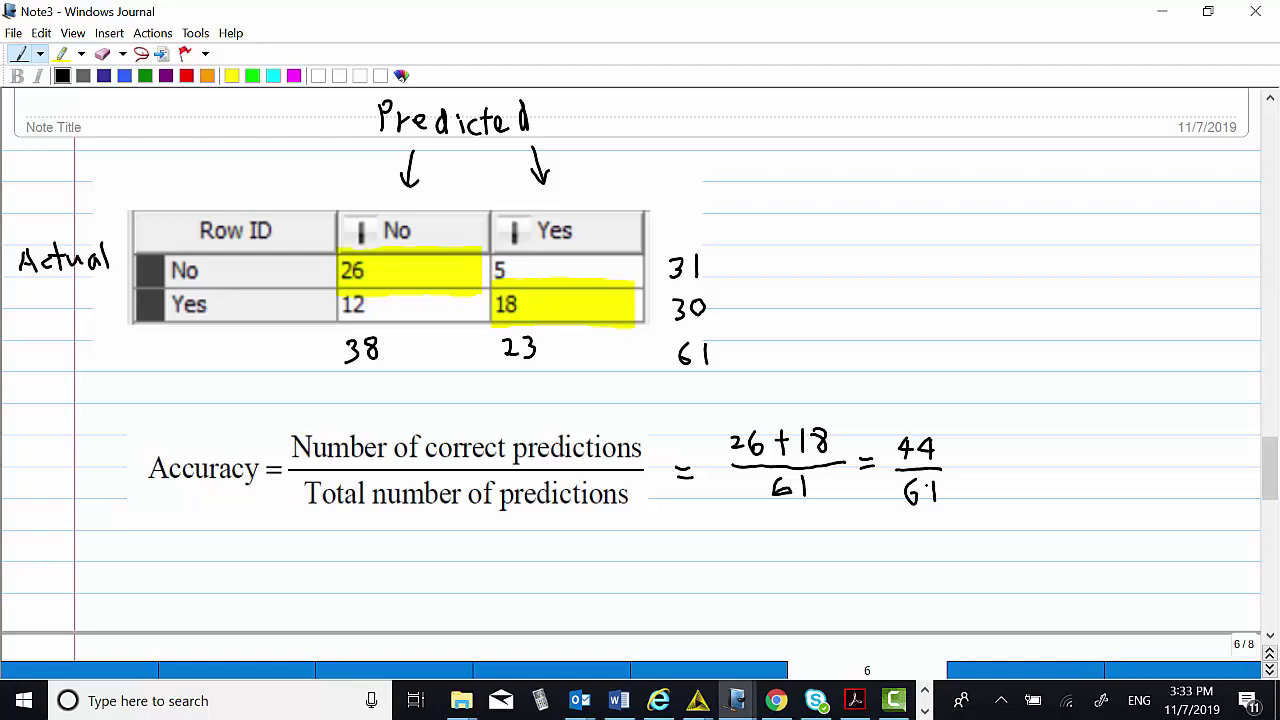
pyautogui.moveTo(963, 462)
pyautogui.mouseDown()
pyautogui.moveTo(1006, 484)
pyautogui.moveTo(1008, 471)
pyautogui.mouseUp()
pyautogui.moveTo(1015, 462)
pyautogui.mouseDown()
pyautogui.moveTo(1027, 457)
pyautogui.moveTo(1031, 478)
pyautogui.moveTo(1055, 470)
pyautogui.moveTo(1050, 482)
pyautogui.moveTo(1088, 452)
pyautogui.moveTo(1094, 481)
pyautogui.moveTo(1107, 467)
pyautogui.mouseUp()
pyautogui.click(1037, 478)
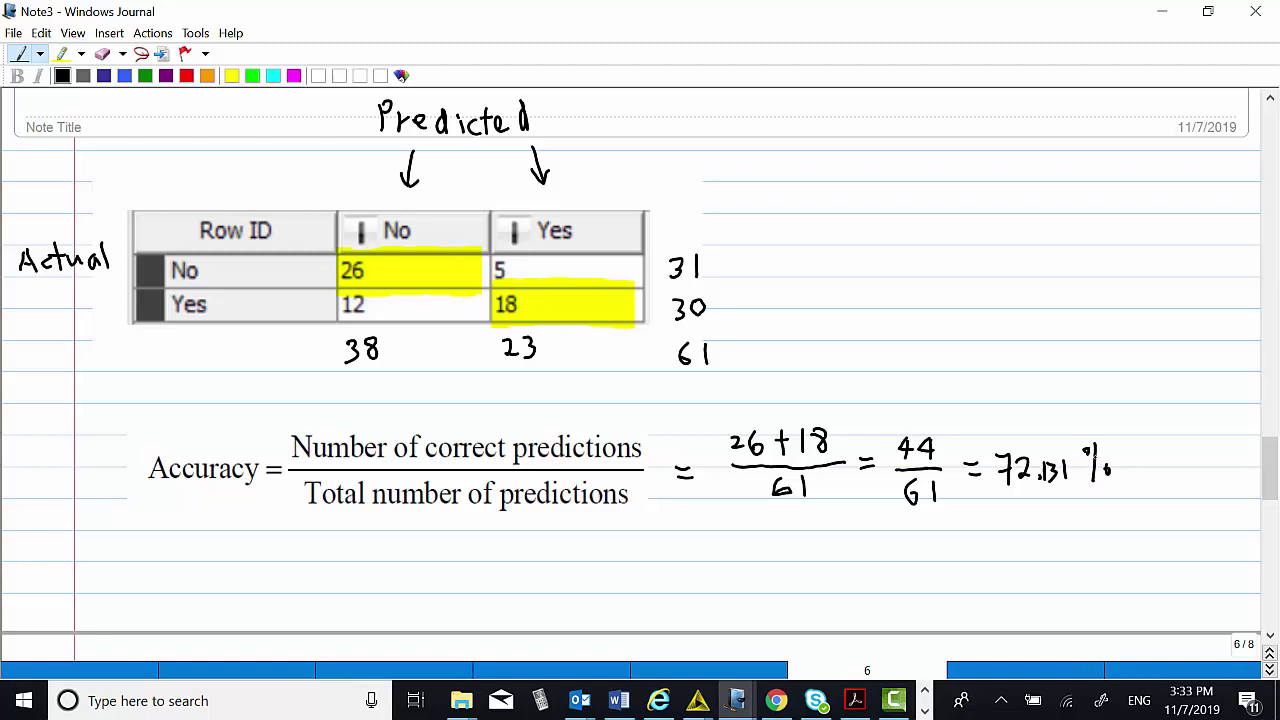
# Step: Write the 'Error rate =' label below the accuracy working
pyautogui.moveTo(184, 549)
pyautogui.mouseDown()
pyautogui.moveTo(166, 571)
pyautogui.moveTo(190, 574)
pyautogui.mouseUp()
pyautogui.moveTo(168, 563)
pyautogui.mouseDown()
pyautogui.moveTo(215, 559)
pyautogui.moveTo(230, 572)
pyautogui.moveTo(243, 557)
pyautogui.mouseUp()
pyautogui.moveTo(254, 558)
pyautogui.mouseDown()
pyautogui.moveTo(252, 572)
pyautogui.moveTo(281, 550)
pyautogui.moveTo(268, 573)
pyautogui.moveTo(310, 571)
pyautogui.mouseUp()
pyautogui.moveTo(310, 561)
pyautogui.mouseDown()
pyautogui.moveTo(324, 552)
pyautogui.moveTo(342, 568)
pyautogui.mouseUp()
pyautogui.moveTo(350, 540)
pyautogui.mouseDown()
pyautogui.moveTo(352, 568)
pyautogui.moveTo(352, 556)
pyautogui.mouseUp()
pyautogui.moveTo(358, 559)
pyautogui.mouseDown()
pyautogui.moveTo(410, 562)
pyautogui.moveTo(452, 538)
pyautogui.moveTo(455, 568)
pyautogui.moveTo(520, 549)
pyautogui.mouseUp()
pyautogui.click(392, 549)
# Step: Complete the error rate as 1 − 0.72131 = 27.869%
pyautogui.click(536, 566)
pyautogui.moveTo(548, 548)
pyautogui.mouseDown()
pyautogui.moveTo(557, 572)
pyautogui.moveTo(652, 572)
pyautogui.moveTo(694, 555)
pyautogui.mouseUp()
pyautogui.moveTo(672, 567); pyautogui.dragTo(694, 566)
pyautogui.moveTo(708, 552); pyautogui.dragTo(725, 571)
pyautogui.click(757, 566)
pyautogui.moveTo(729, 550)
pyautogui.mouseDown()
pyautogui.moveTo(740, 572)
pyautogui.moveTo(778, 562)
pyautogui.moveTo(776, 548)
pyautogui.mouseUp()
pyautogui.moveTo(798, 541)
pyautogui.mouseDown()
pyautogui.moveTo(793, 554)
pyautogui.moveTo(822, 570)
pyautogui.moveTo(846, 540)
pyautogui.mouseUp()
pyautogui.moveTo(849, 540); pyautogui.dragTo(849, 574)
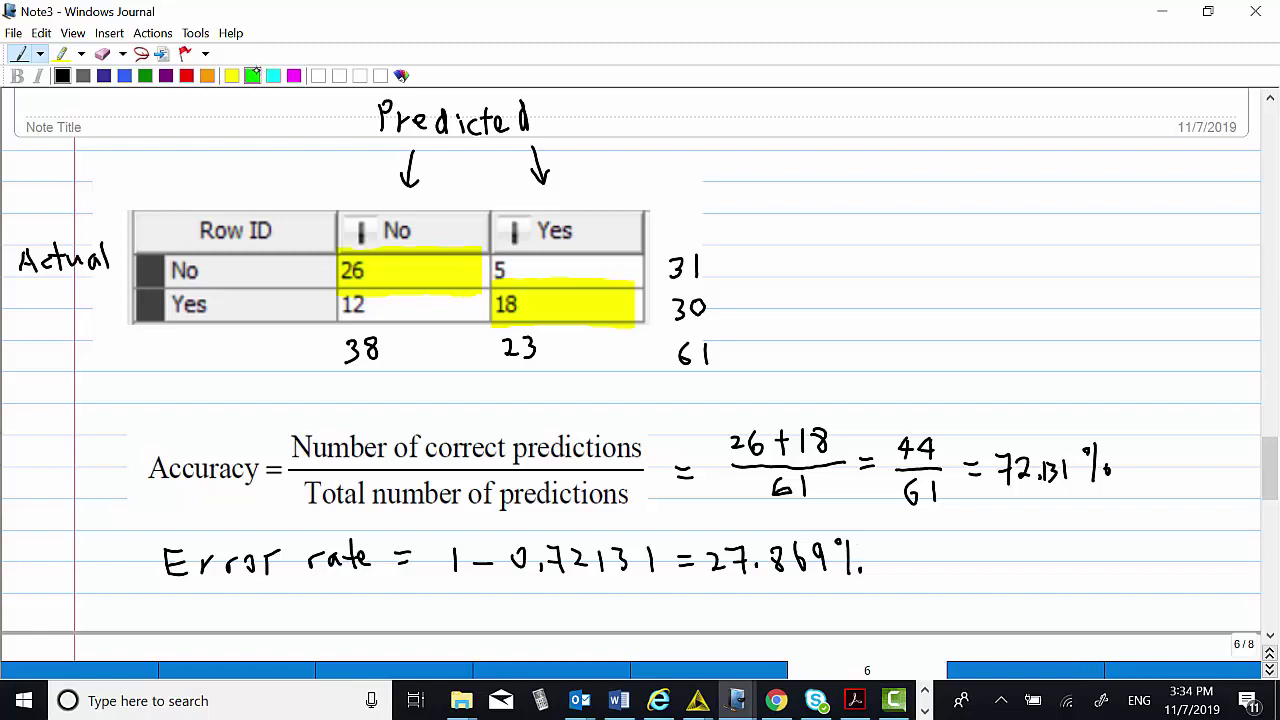
# Step: Highlight both 61s in cyan and the 26+18 numerator in yellow
pyautogui.click(253, 75)
pyautogui.click(273, 75)
pyautogui.click(62, 54)
pyautogui.moveTo(680, 332); pyautogui.dragTo(680, 374)
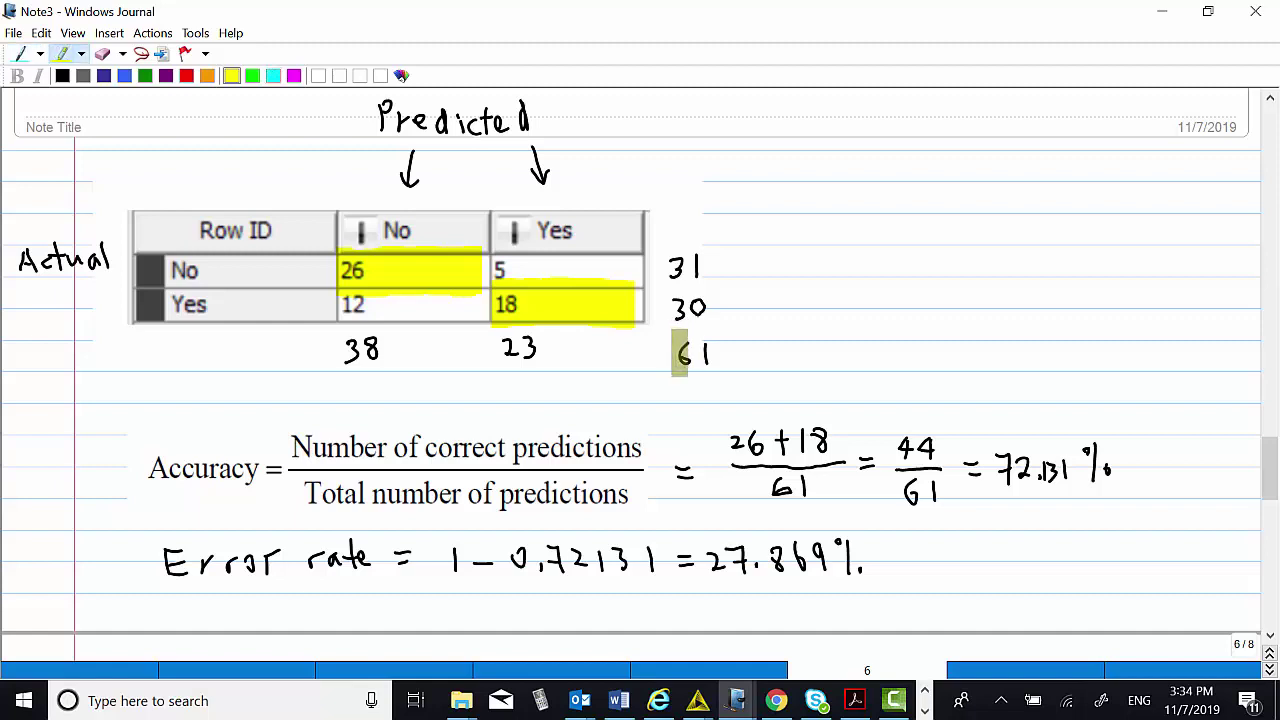
pyautogui.hotkey('ctrl', 'z')
pyautogui.click(273, 75)
pyautogui.moveTo(670, 328)
pyautogui.mouseDown()
pyautogui.moveTo(670, 371)
pyautogui.moveTo(726, 332)
pyautogui.mouseUp()
pyautogui.moveTo(898, 466)
pyautogui.mouseDown()
pyautogui.moveTo(914, 516)
pyautogui.moveTo(952, 470)
pyautogui.mouseUp()
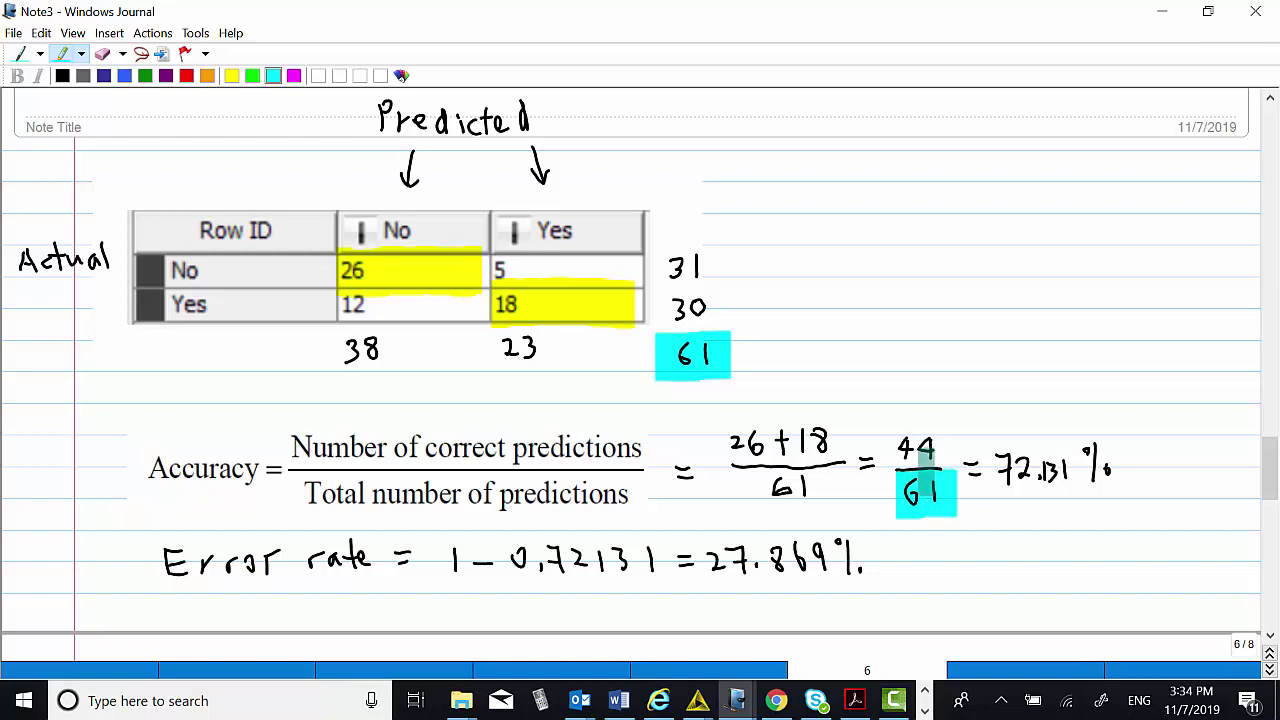
pyautogui.click(231, 75)
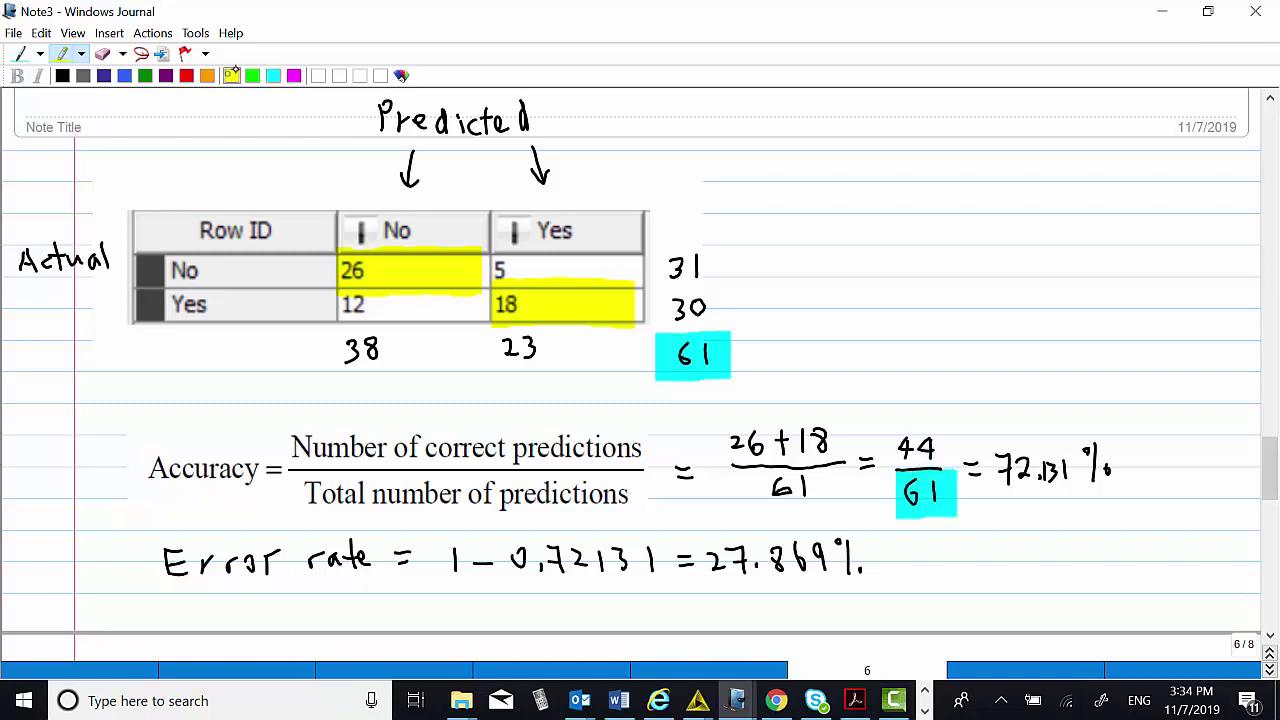
pyautogui.moveTo(730, 437); pyautogui.dragTo(832, 440)
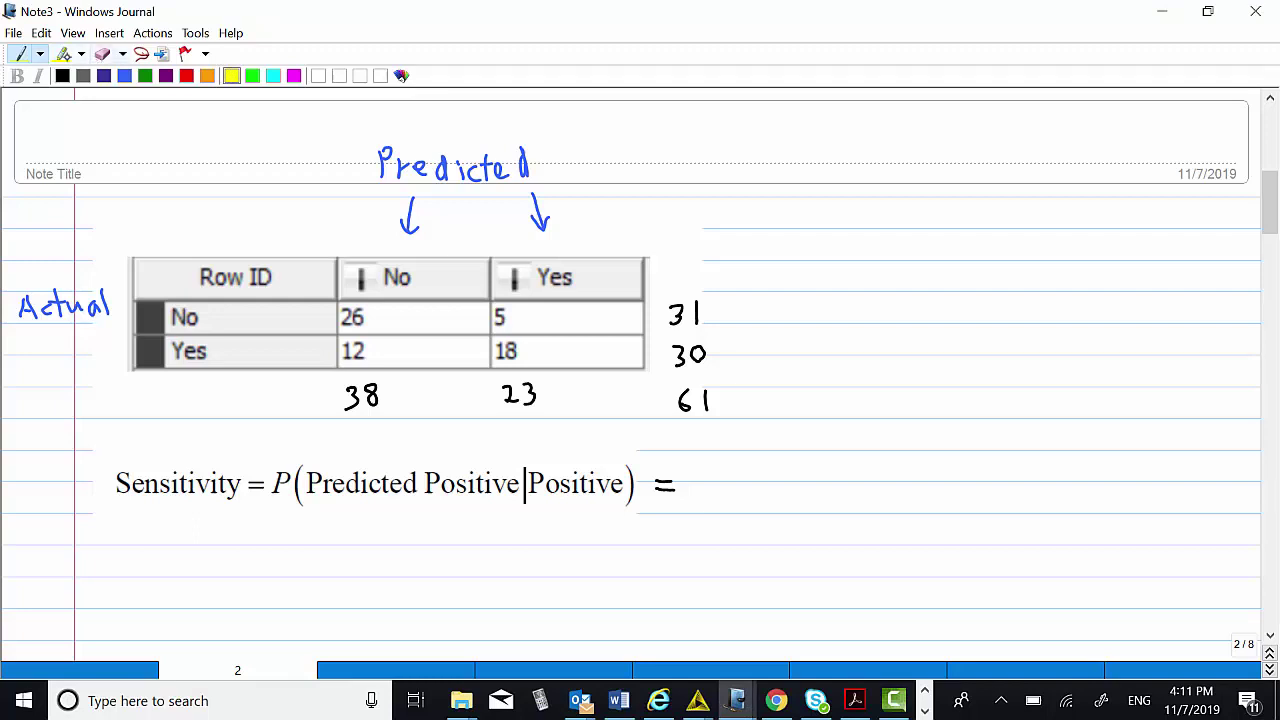
# Step: Highlight the true-positive 18 in yellow and the Yes row total 30 in cyan
pyautogui.click(62, 54)
pyautogui.moveTo(500, 326)
pyautogui.mouseDown()
pyautogui.moveTo(498, 370)
pyautogui.moveTo(552, 350)
pyautogui.mouseUp()
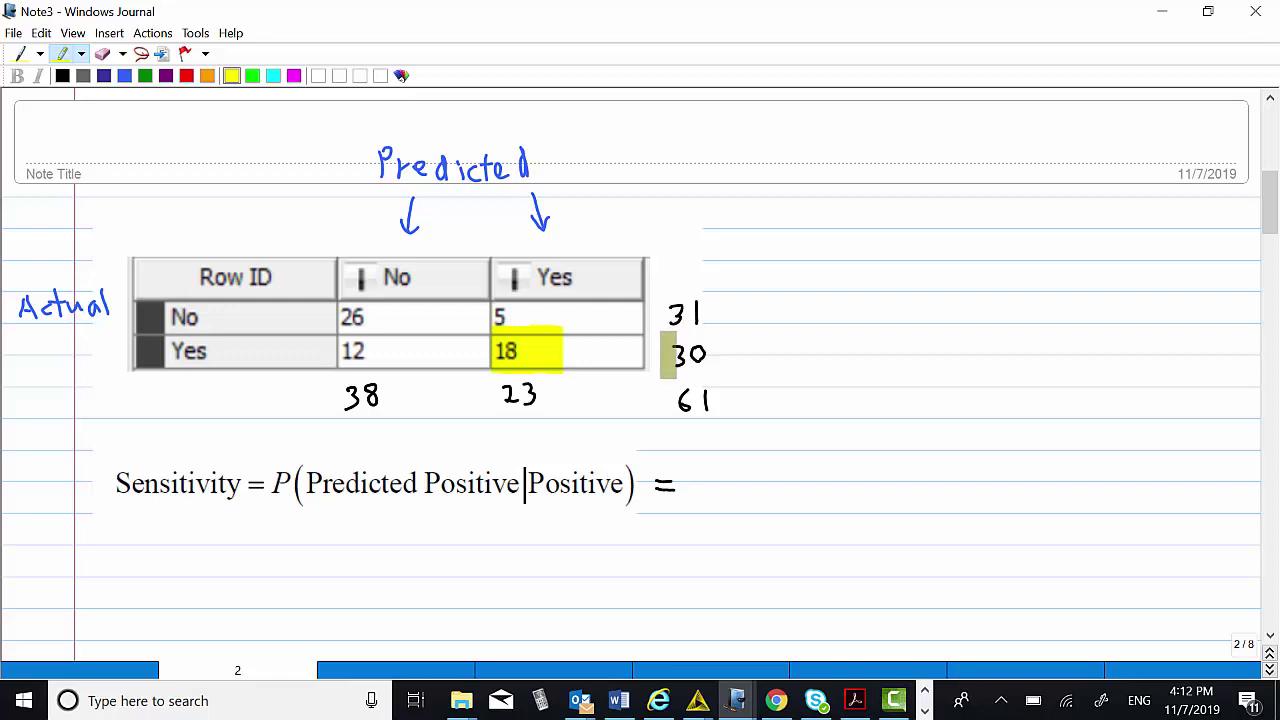
pyautogui.click(273, 75)
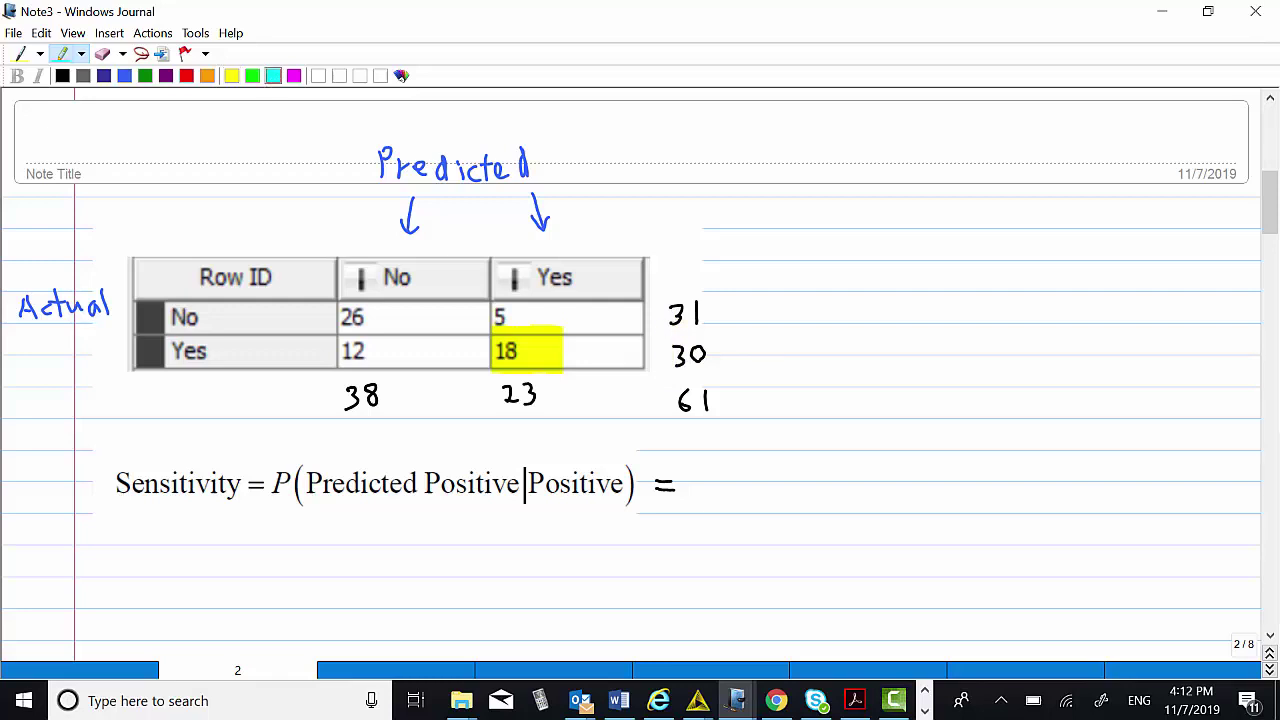
pyautogui.moveTo(690, 354)
pyautogui.mouseDown()
pyautogui.moveTo(670, 354)
pyautogui.moveTo(712, 354)
pyautogui.mouseUp()
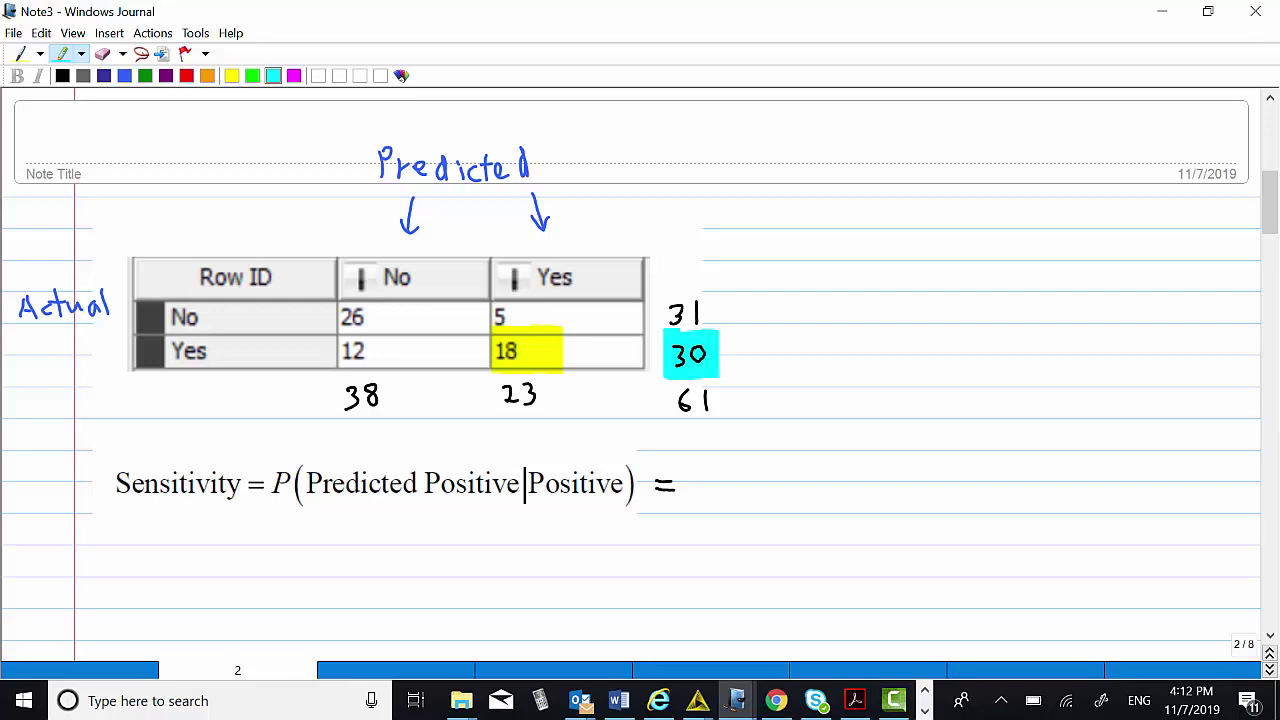
# Step: With the black Medium Point pen, write 18/30 = 60% after the Sensitivity formula
pyautogui.click(62, 75)
pyautogui.click(21, 54)
pyautogui.click(40, 54)
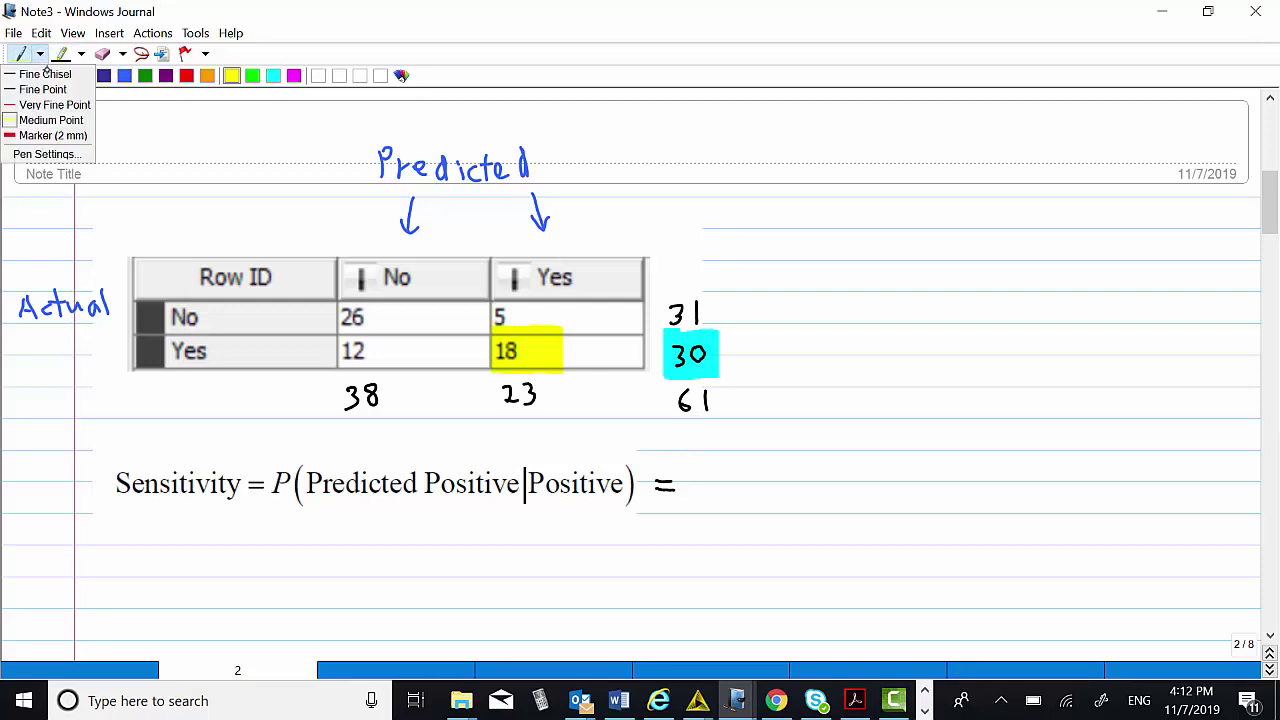
pyautogui.click(50, 120)
pyautogui.click(64, 76)
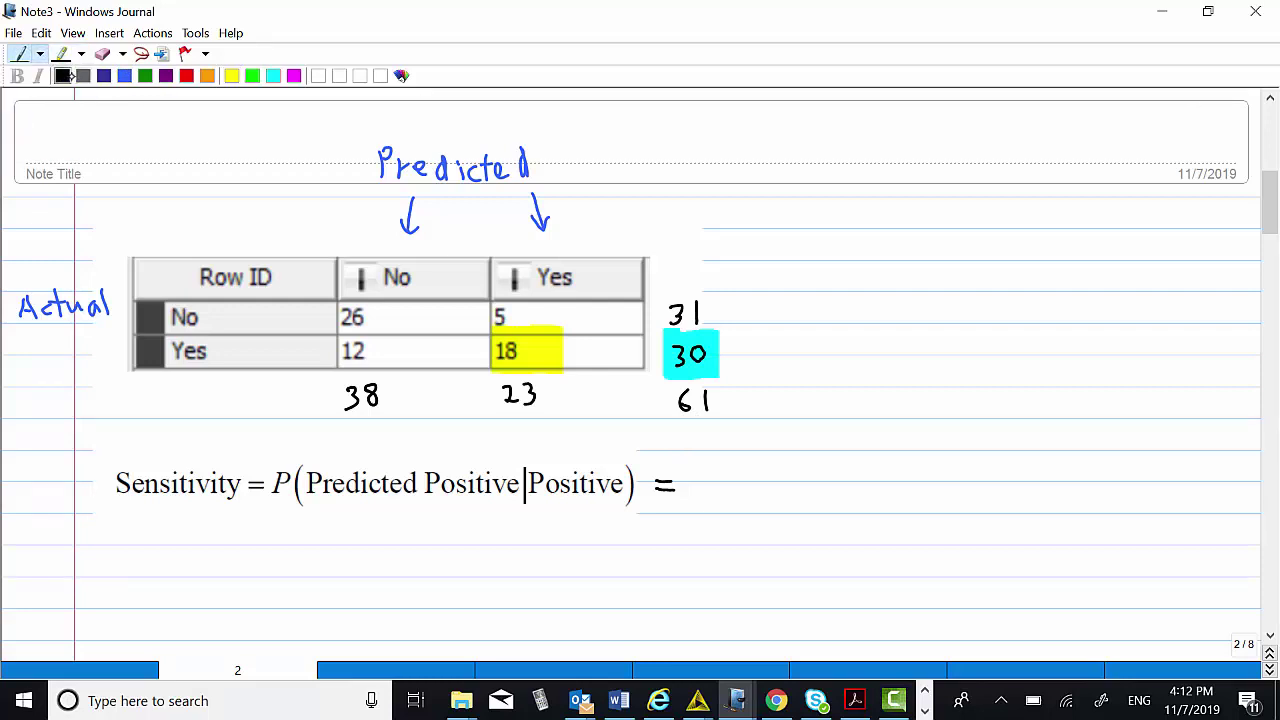
pyautogui.moveTo(716, 451)
pyautogui.mouseDown()
pyautogui.moveTo(716, 478)
pyautogui.moveTo(741, 453)
pyautogui.moveTo(761, 484)
pyautogui.moveTo(722, 519)
pyautogui.moveTo(750, 518)
pyautogui.moveTo(752, 499)
pyautogui.moveTo(806, 476)
pyautogui.moveTo(851, 482)
pyautogui.moveTo(877, 466)
pyautogui.moveTo(904, 496)
pyautogui.moveTo(925, 496)
pyautogui.mouseUp()
pyautogui.click(893, 457)
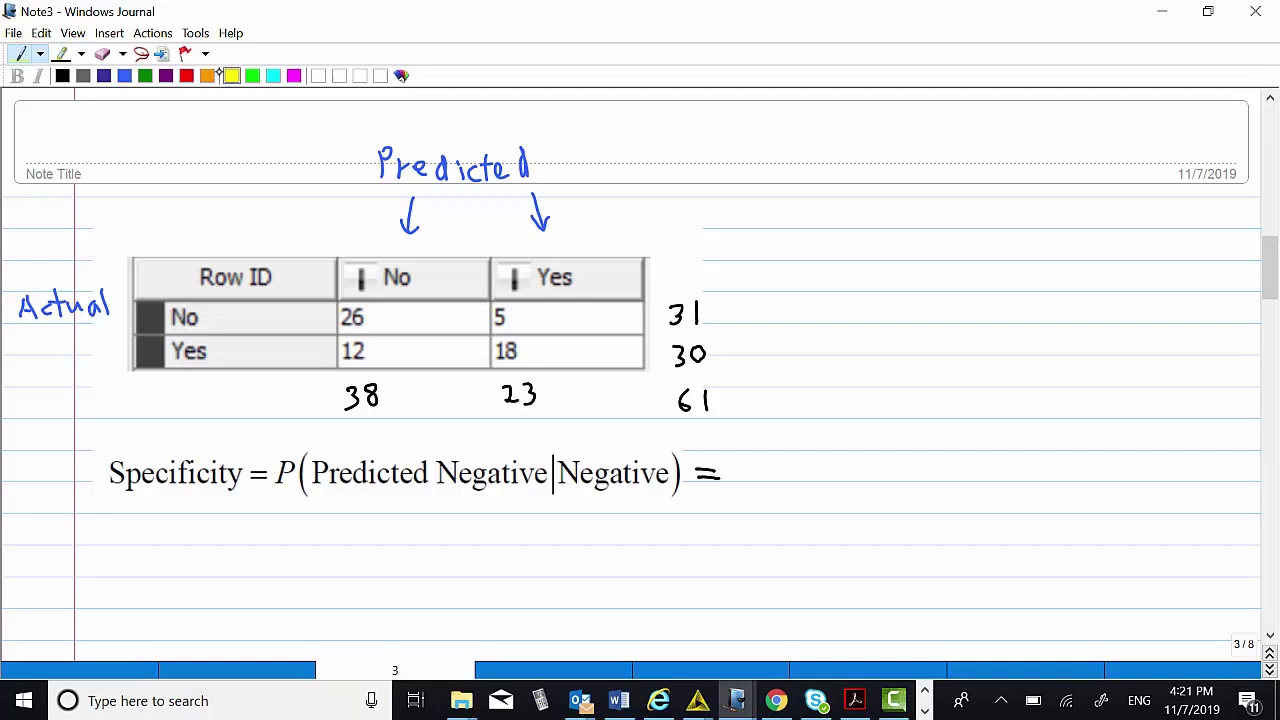
# Step: Highlight the 26 cell and the row total 31, undoing mistaken strokes
pyautogui.click(60, 54)
pyautogui.moveTo(344, 334)
pyautogui.mouseDown()
pyautogui.moveTo(344, 288)
pyautogui.moveTo(384, 322)
pyautogui.moveTo(385, 342)
pyautogui.mouseUp()
pyautogui.hotkey('ctrl', 'z')
pyautogui.click(231, 75)
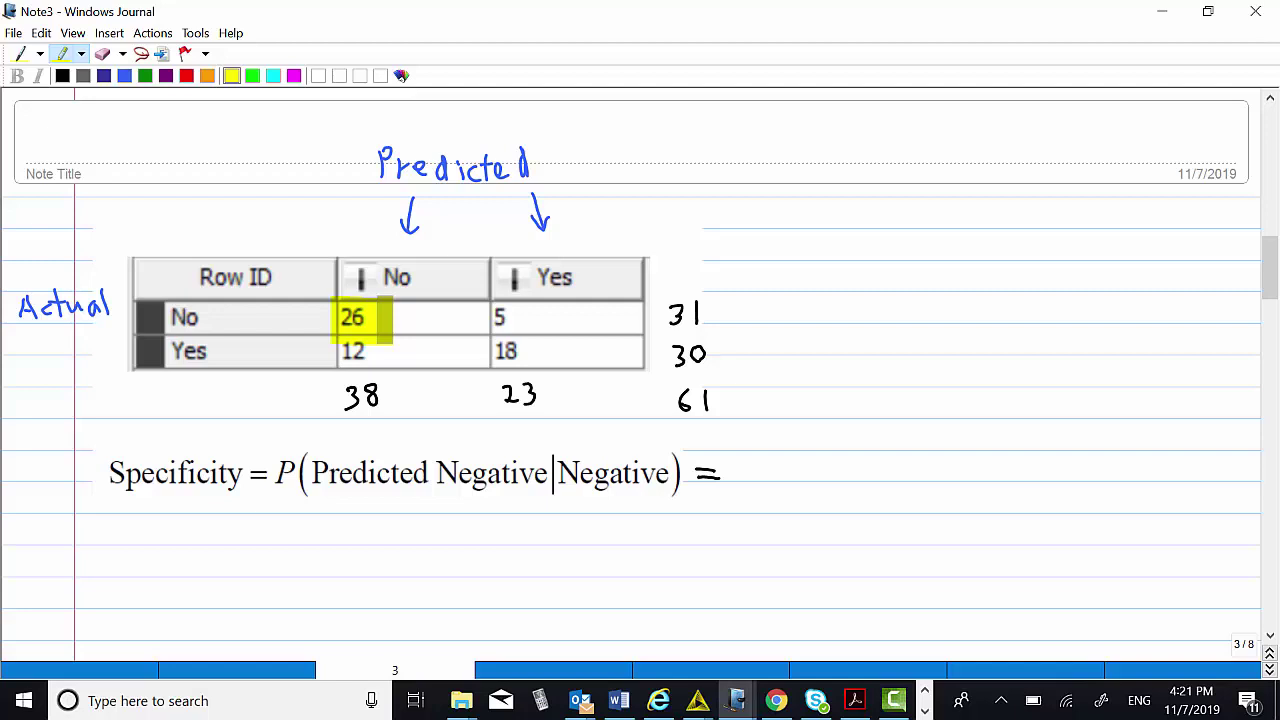
pyautogui.hotkey('ctrl', 'z')
pyautogui.moveTo(664, 284)
pyautogui.mouseDown()
pyautogui.moveTo(664, 330)
pyautogui.moveTo(705, 309)
pyautogui.mouseUp()
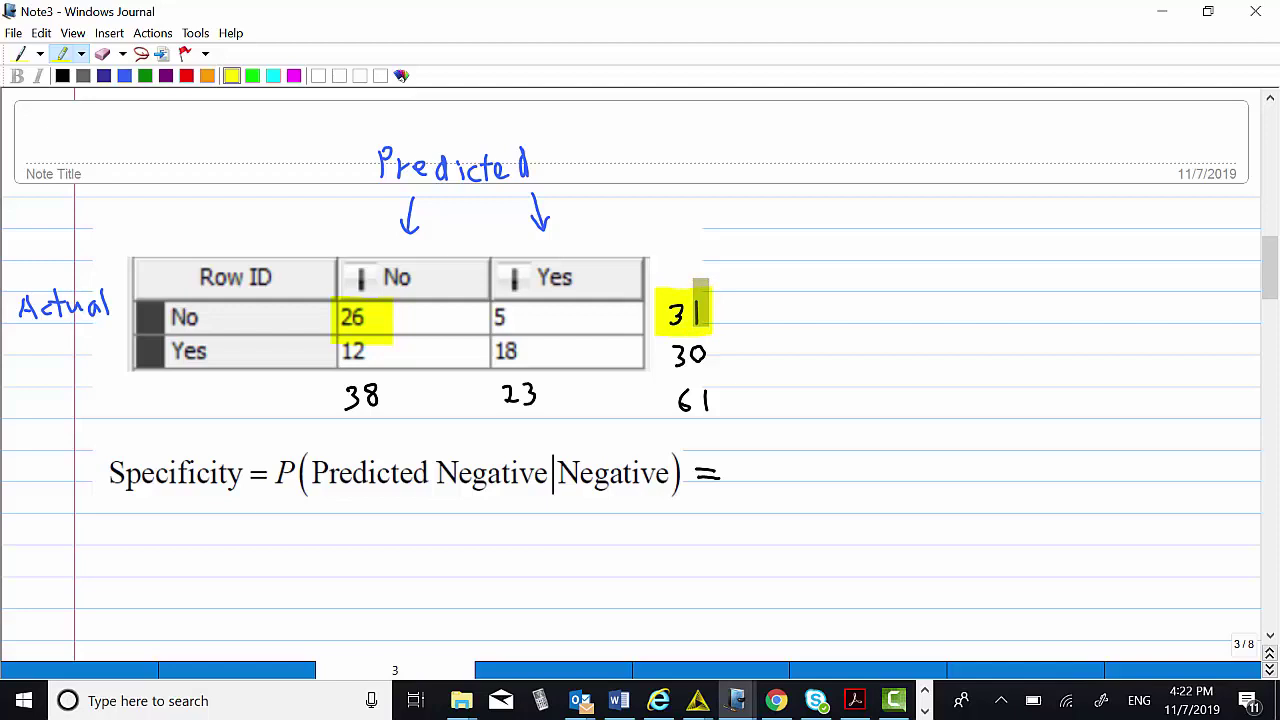
# Step: In black ink, write specificity as 26/31 = 0.839 = 83.9%
pyautogui.click(20, 53)
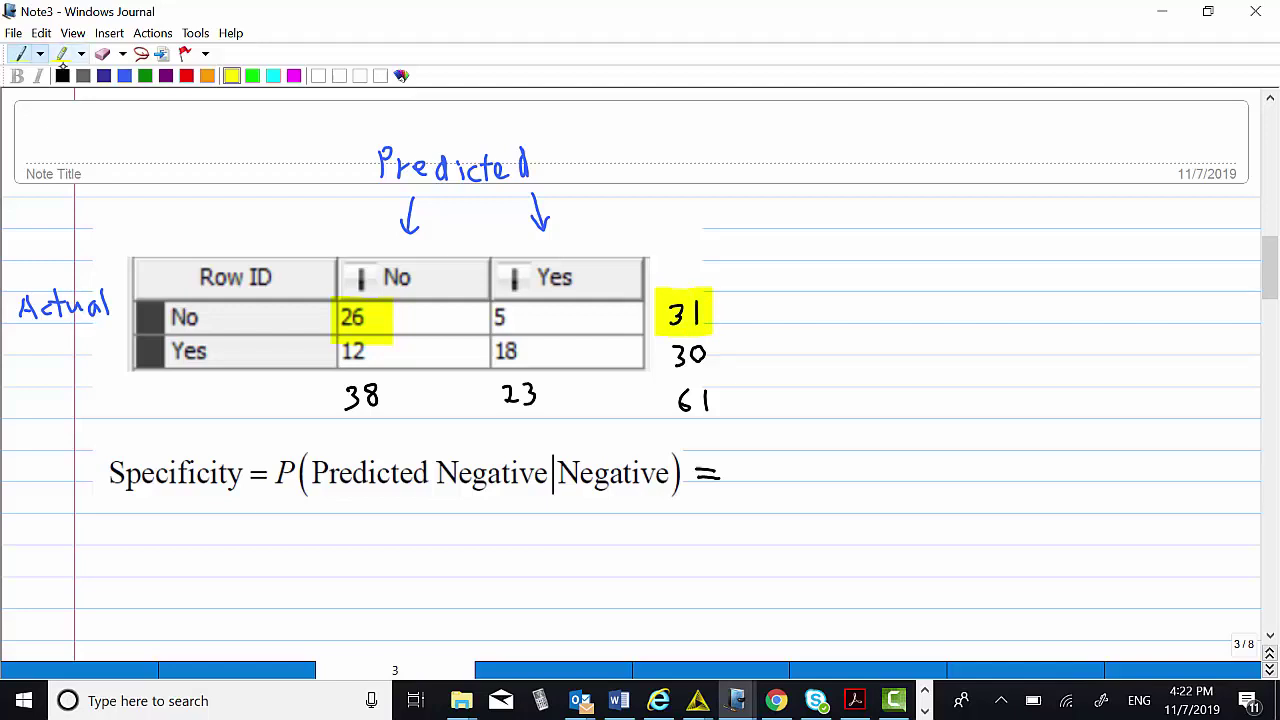
pyautogui.click(62, 75)
pyautogui.moveTo(745, 447)
pyautogui.mouseDown()
pyautogui.moveTo(760, 463)
pyautogui.moveTo(772, 453)
pyautogui.moveTo(801, 466)
pyautogui.moveTo(754, 508)
pyautogui.moveTo(784, 510)
pyautogui.mouseUp()
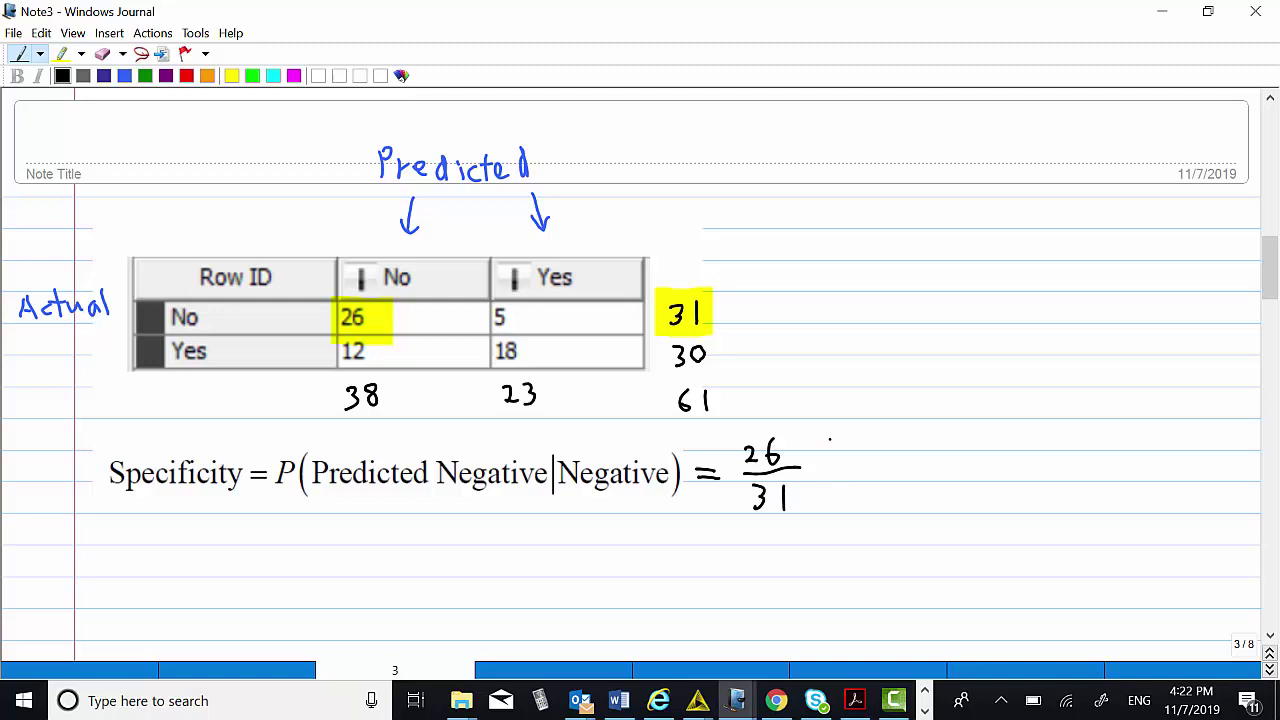
pyautogui.moveTo(809, 461); pyautogui.dragTo(828, 460)
pyautogui.moveTo(809, 470); pyautogui.dragTo(829, 469)
pyautogui.moveTo(853, 450)
pyautogui.mouseDown()
pyautogui.moveTo(872, 462)
pyautogui.moveTo(885, 447)
pyautogui.mouseUp()
pyautogui.click(862, 466)
pyautogui.moveTo(889, 451)
pyautogui.mouseDown()
pyautogui.moveTo(891, 477)
pyautogui.moveTo(953, 458)
pyautogui.mouseUp()
pyautogui.moveTo(933, 469)
pyautogui.mouseDown()
pyautogui.moveTo(970, 450)
pyautogui.moveTo(993, 480)
pyautogui.moveTo(1032, 462)
pyautogui.moveTo(1030, 478)
pyautogui.moveTo(1050, 453)
pyautogui.mouseUp()
pyautogui.moveTo(1062, 443); pyautogui.dragTo(1064, 480)
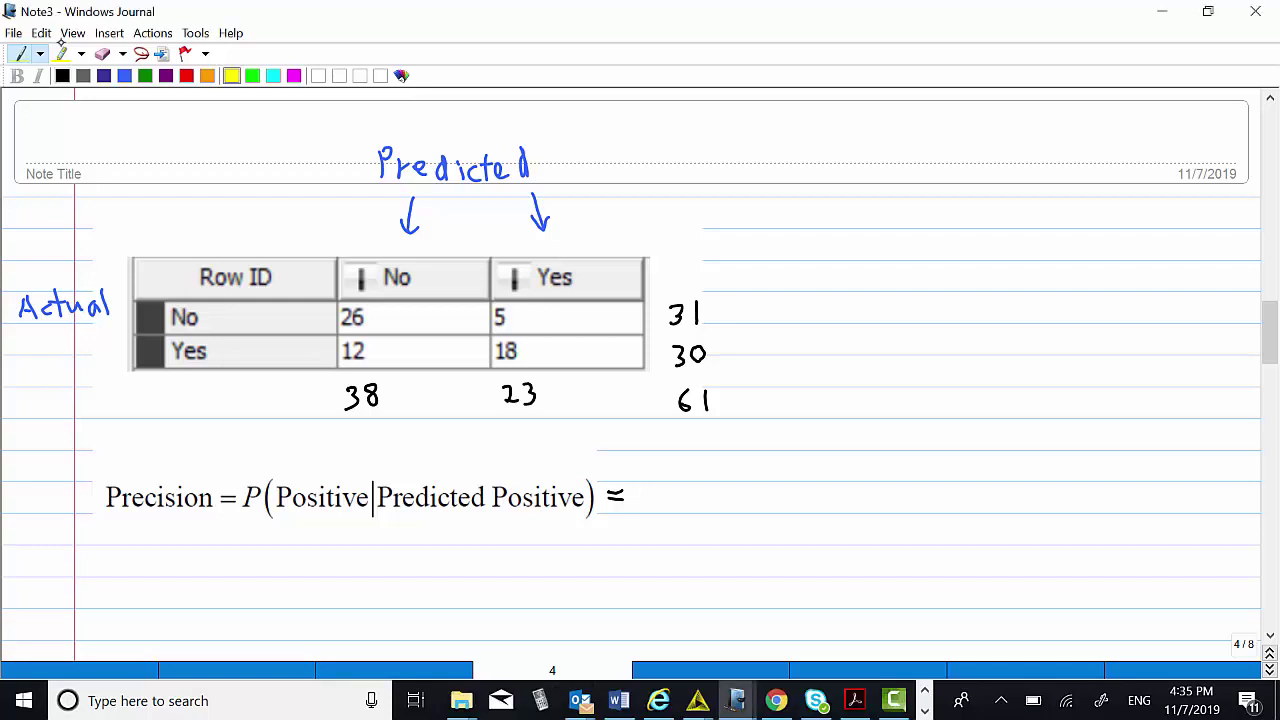
# Step: Highlight the true positive 18 in green and the predicted Yes total 23 in cyan
pyautogui.click(252, 75)
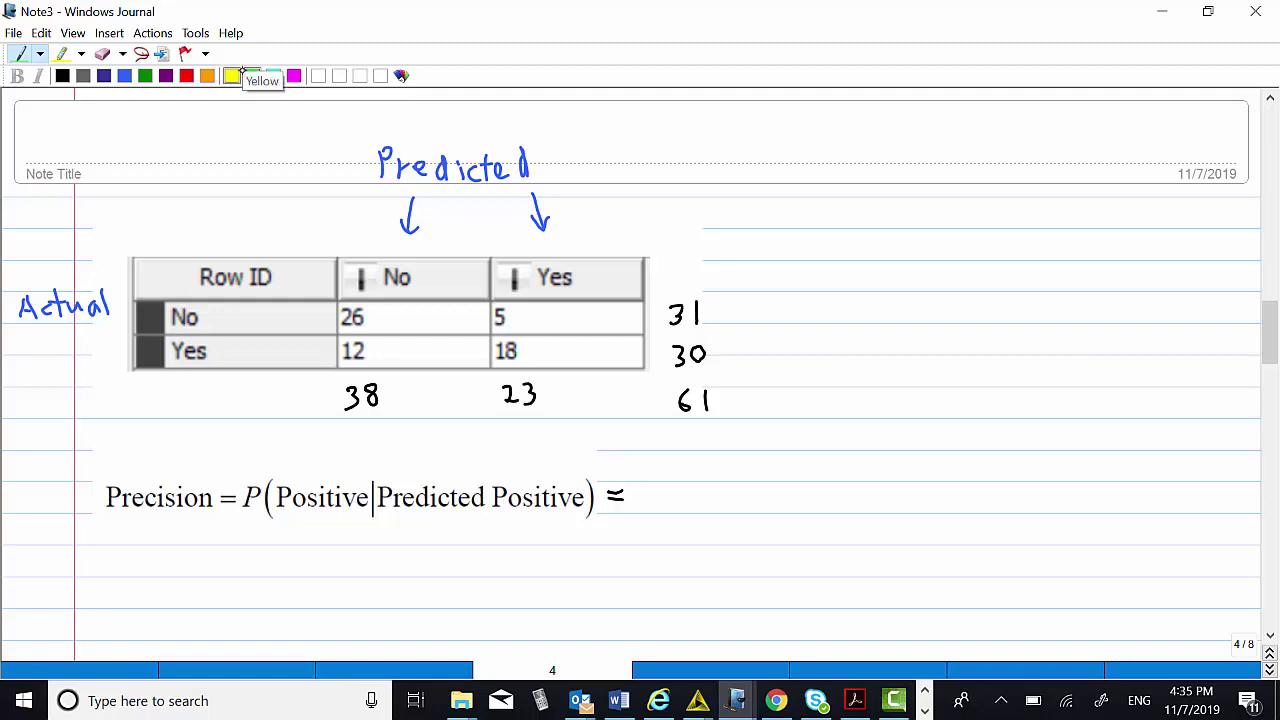
pyautogui.click(62, 53)
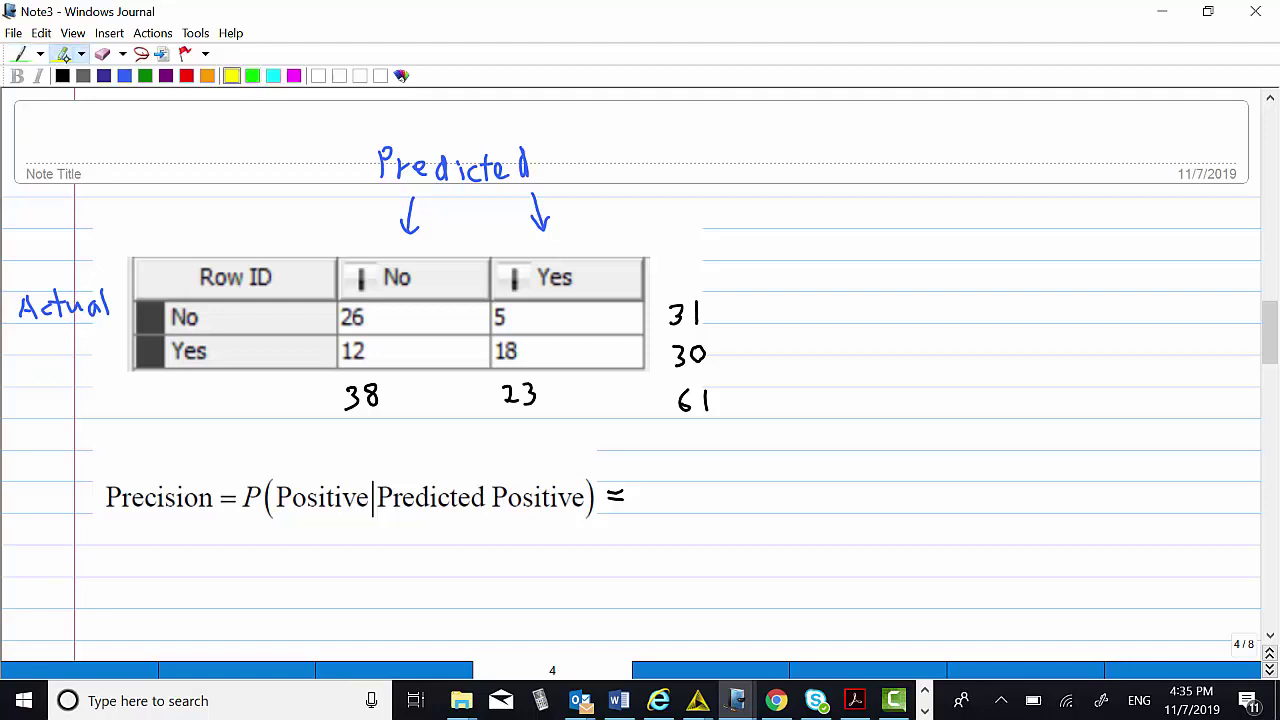
pyautogui.moveTo(498, 322)
pyautogui.mouseDown()
pyautogui.moveTo(510, 370)
pyautogui.moveTo(532, 374)
pyautogui.moveTo(533, 330)
pyautogui.mouseUp()
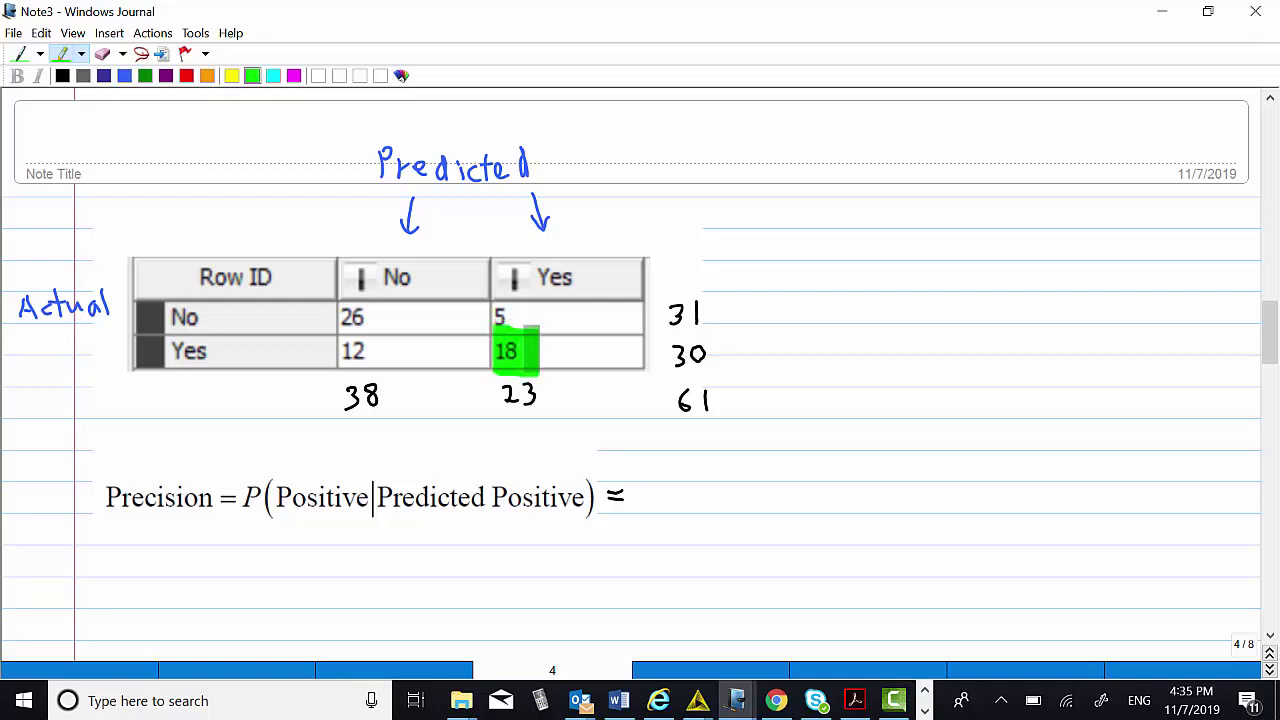
pyautogui.click(273, 75)
pyautogui.moveTo(498, 372)
pyautogui.mouseDown()
pyautogui.moveTo(499, 421)
pyautogui.moveTo(550, 390)
pyautogui.moveTo(556, 432)
pyautogui.mouseUp()
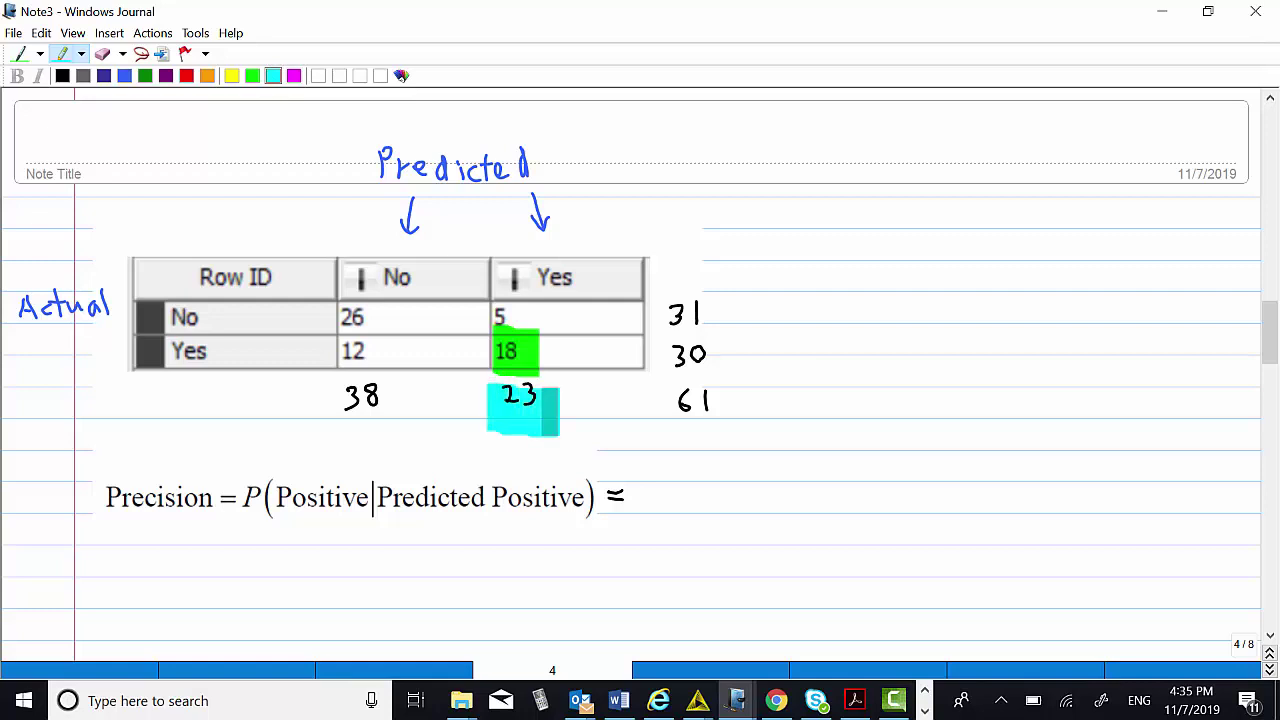
# Step: Write the precision fraction 18/23, highlighting 23 cyan and 18 green
pyautogui.click(19, 53)
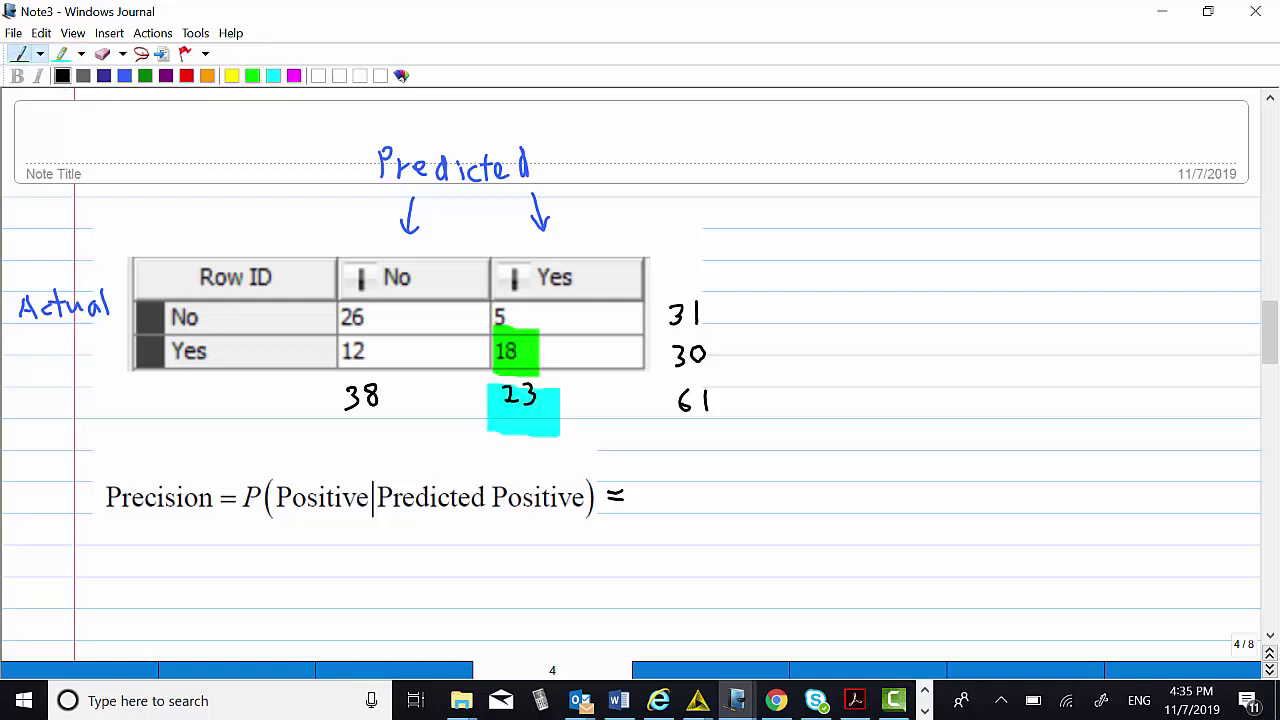
pyautogui.moveTo(681, 456)
pyautogui.mouseDown()
pyautogui.moveTo(682, 480)
pyautogui.moveTo(700, 462)
pyautogui.moveTo(730, 484)
pyautogui.moveTo(698, 512)
pyautogui.moveTo(705, 520)
pyautogui.mouseUp()
pyautogui.click(273, 75)
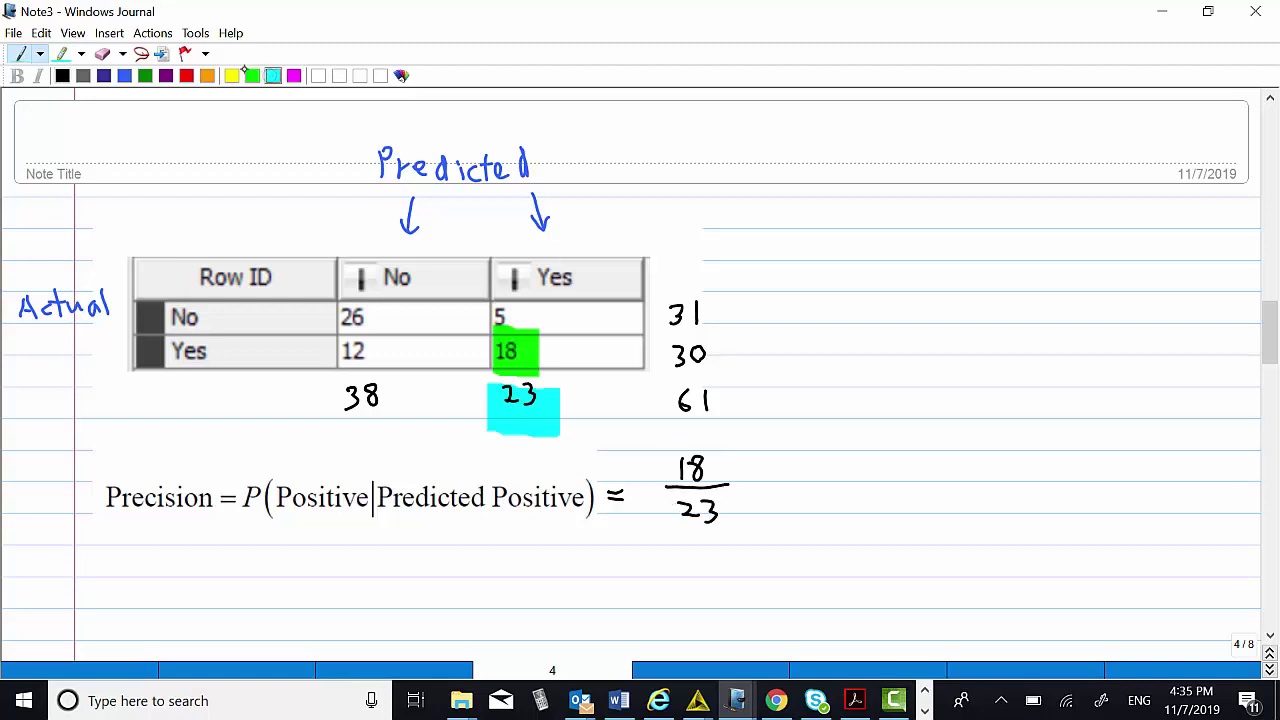
pyautogui.click(61, 53)
pyautogui.moveTo(682, 492)
pyautogui.mouseDown()
pyautogui.moveTo(682, 534)
pyautogui.moveTo(672, 500)
pyautogui.moveTo(718, 540)
pyautogui.mouseUp()
pyautogui.click(252, 75)
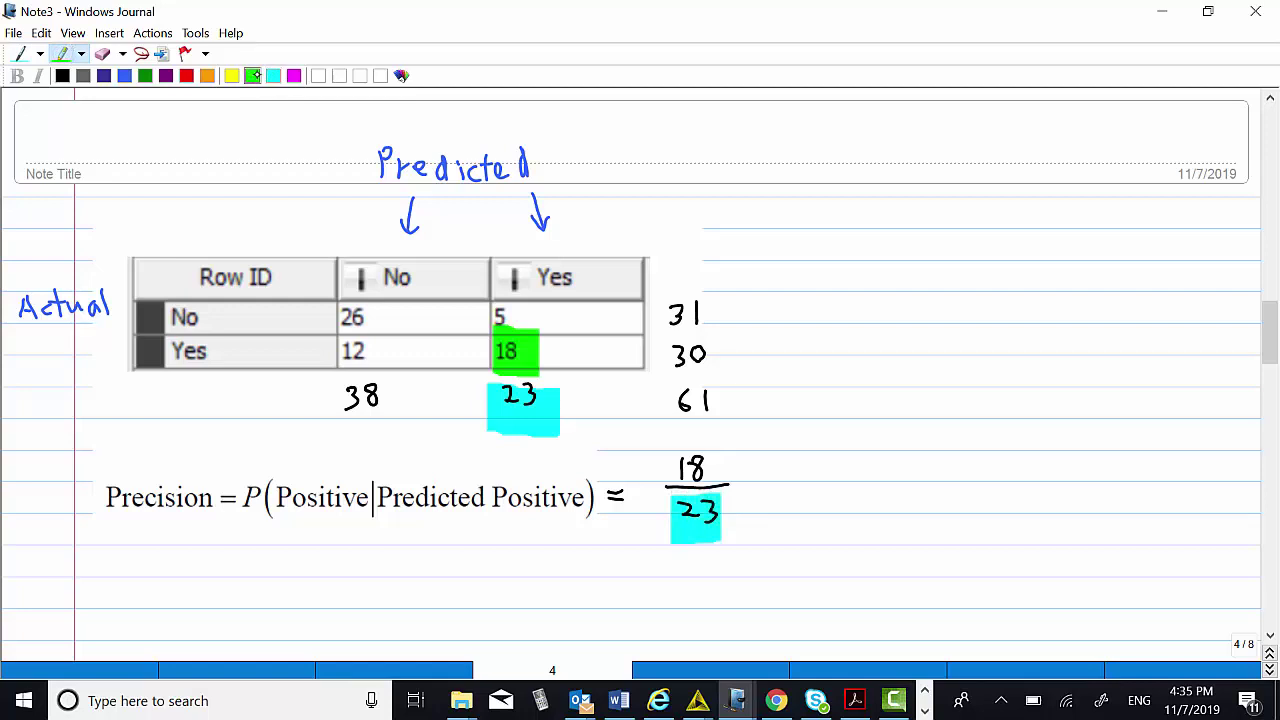
pyautogui.moveTo(678, 440)
pyautogui.mouseDown()
pyautogui.moveTo(679, 480)
pyautogui.moveTo(704, 444)
pyautogui.moveTo(718, 486)
pyautogui.moveTo(775, 480)
pyautogui.mouseUp()
# Step: In black ink, finish the precision as = 0.783 = 78.3%
pyautogui.click(20, 53)
pyautogui.click(62, 75)
pyautogui.moveTo(754, 493)
pyautogui.mouseDown()
pyautogui.moveTo(813, 477)
pyautogui.moveTo(850, 505)
pyautogui.moveTo(851, 490)
pyautogui.mouseUp()
pyautogui.click(829, 497)
pyautogui.moveTo(866, 482)
pyautogui.mouseDown()
pyautogui.moveTo(879, 476)
pyautogui.moveTo(866, 484)
pyautogui.moveTo(900, 500)
pyautogui.moveTo(890, 507)
pyautogui.mouseUp()
pyautogui.moveTo(928, 483)
pyautogui.mouseDown()
pyautogui.moveTo(983, 494)
pyautogui.moveTo(980, 510)
pyautogui.mouseUp()
pyautogui.moveTo(1002, 478)
pyautogui.mouseDown()
pyautogui.moveTo(994, 490)
pyautogui.moveTo(1000, 480)
pyautogui.moveTo(1026, 510)
pyautogui.moveTo(1046, 479)
pyautogui.moveTo(1052, 522)
pyautogui.moveTo(1070, 512)
pyautogui.mouseUp()
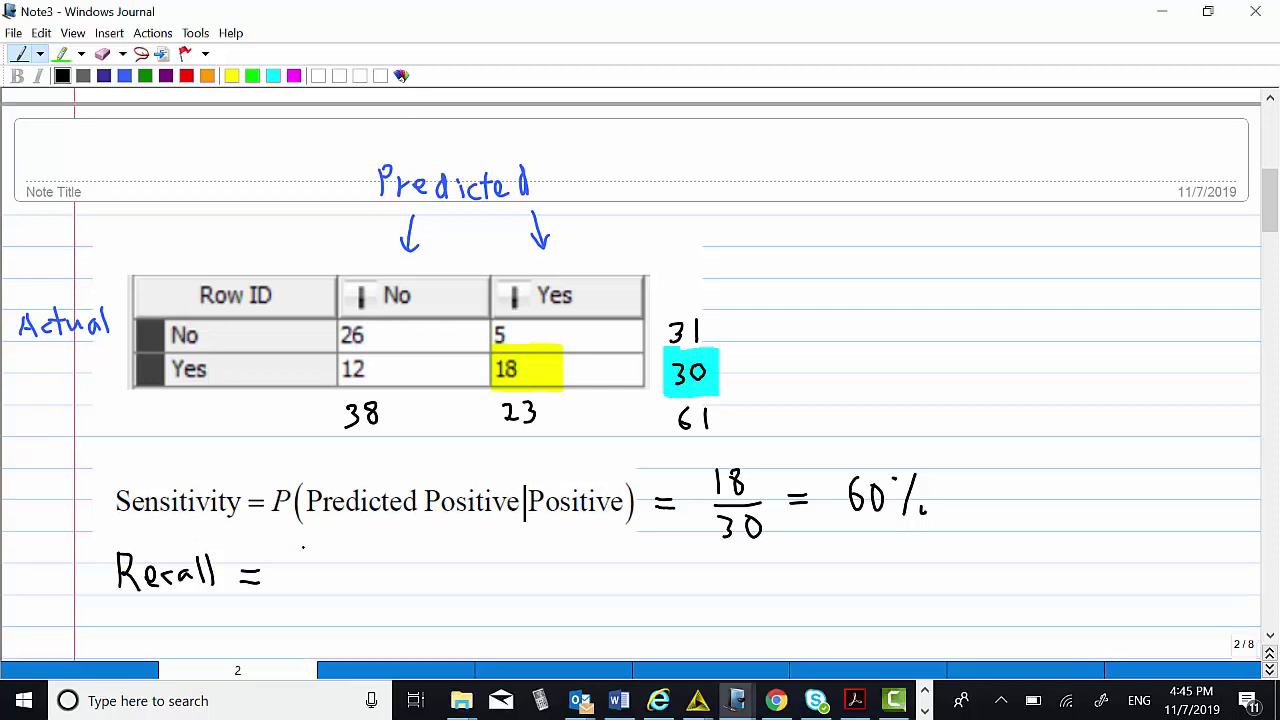
# Step: Write 60% after 'Recall =' beneath the sensitivity result
pyautogui.moveTo(306, 564)
pyautogui.mouseDown()
pyautogui.moveTo(305, 596)
pyautogui.moveTo(303, 584)
pyautogui.moveTo(330, 580)
pyautogui.moveTo(364, 599)
pyautogui.mouseUp()
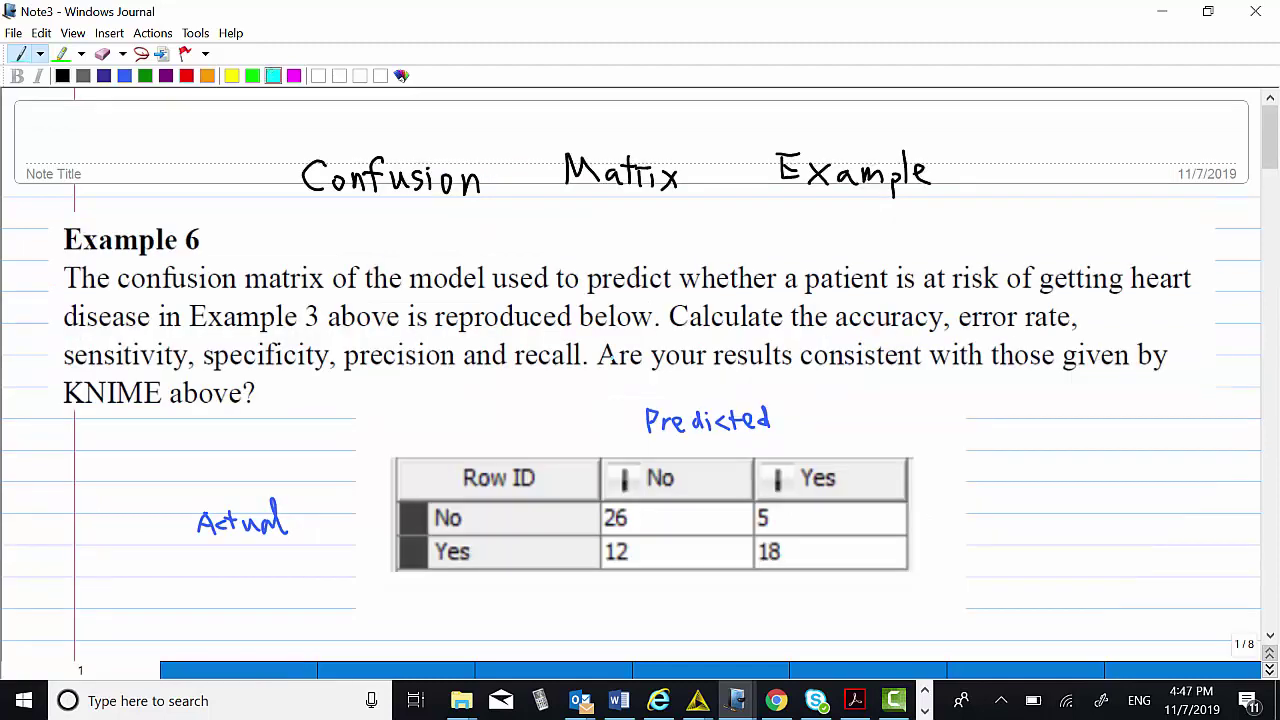
# Step: Highlight 'Are your results consistent with those given by KNIME above?' in cyan
pyautogui.click(61, 53)
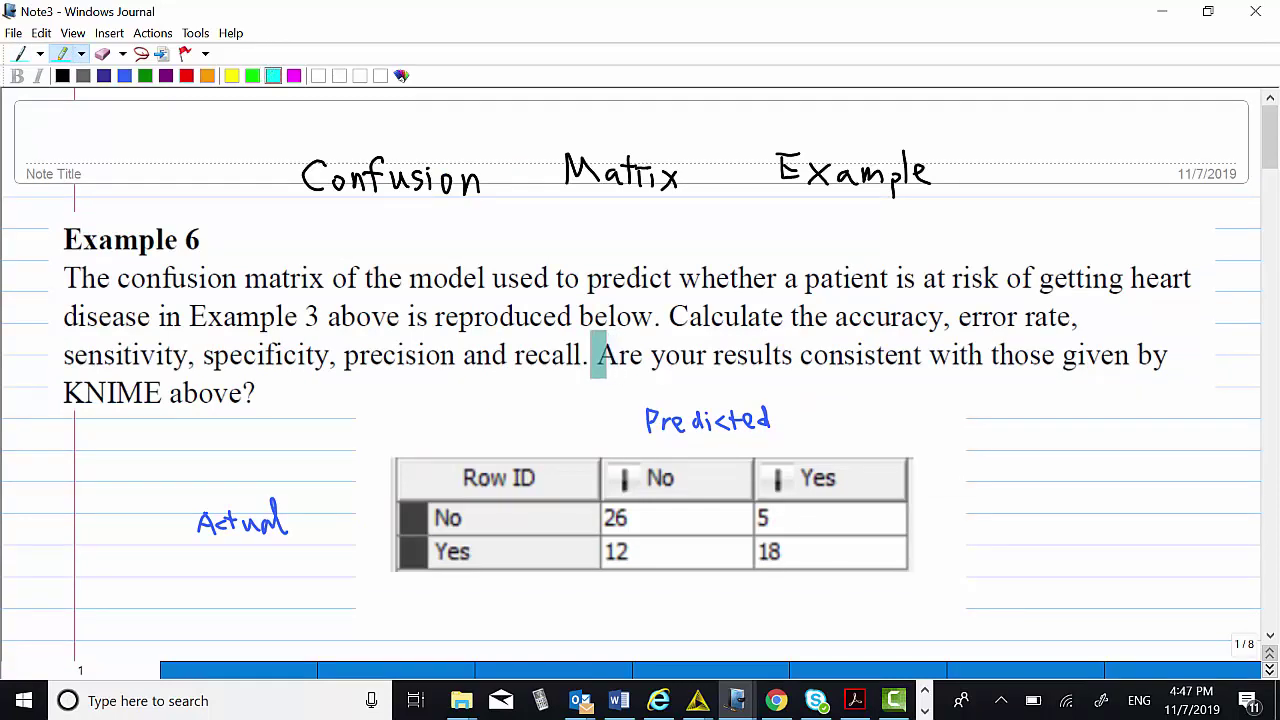
pyautogui.moveTo(605, 357); pyautogui.dragTo(1166, 356)
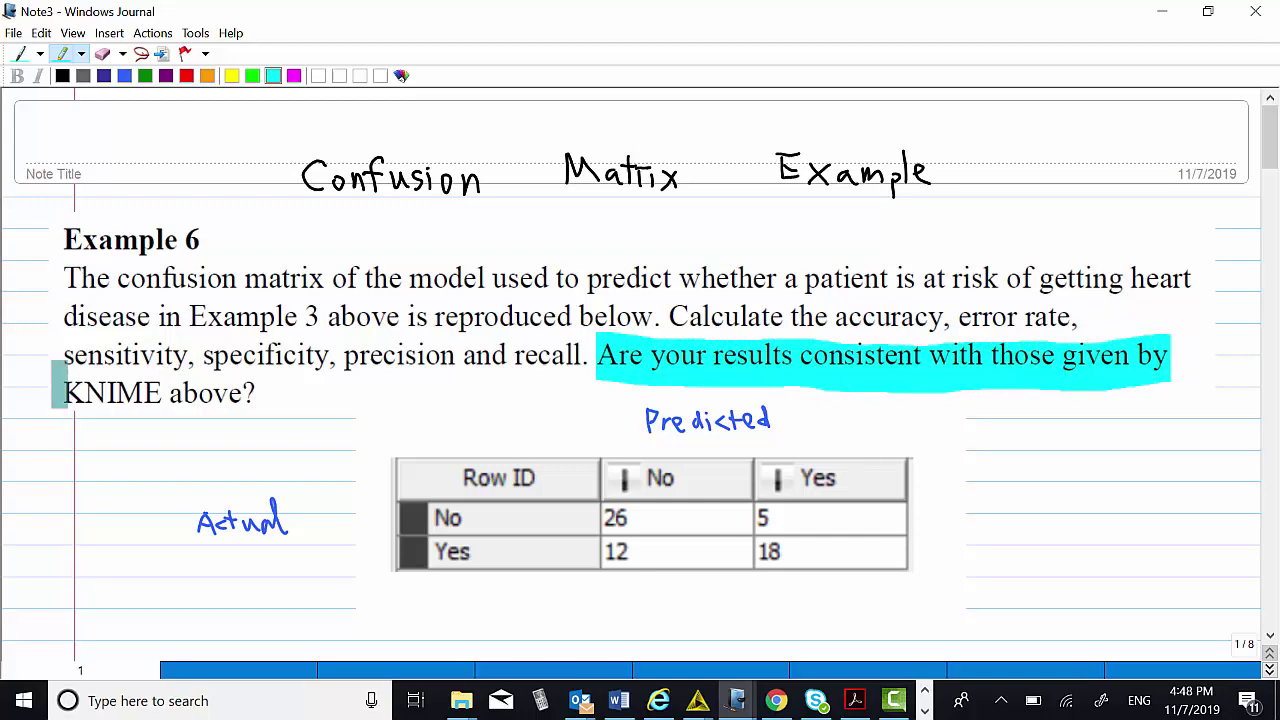
pyautogui.moveTo(52, 390); pyautogui.dragTo(264, 390)
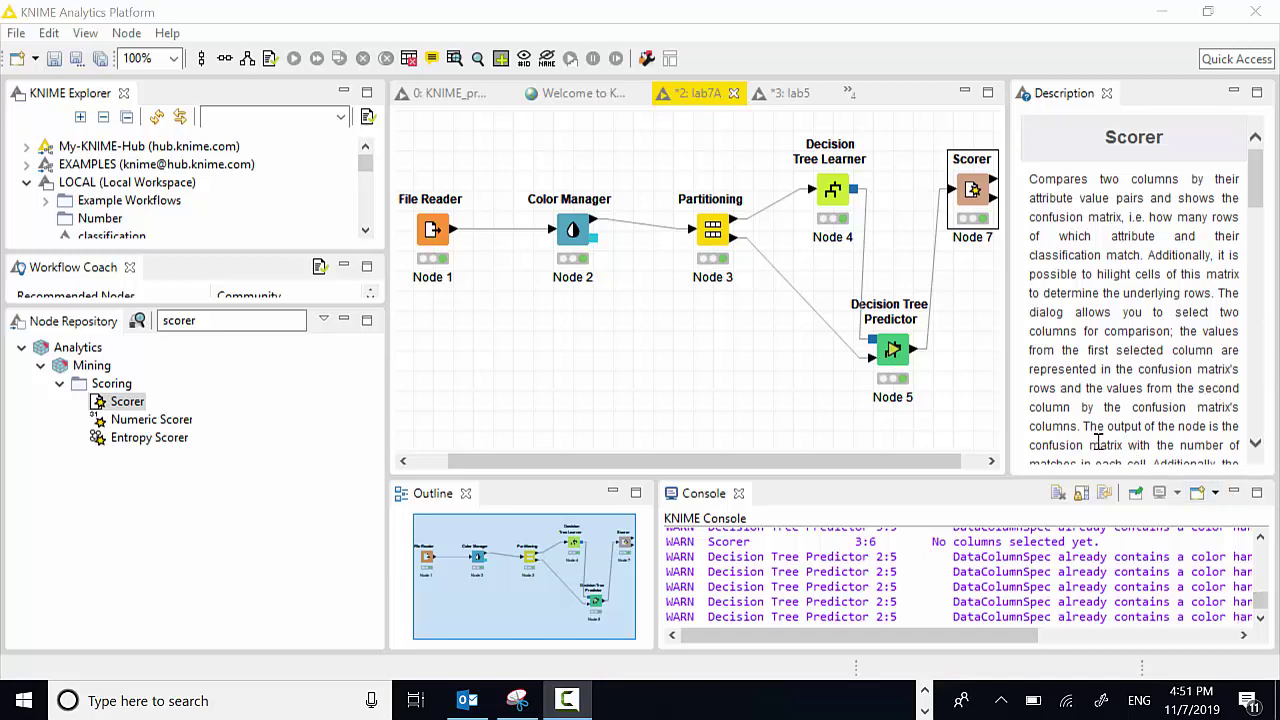
# Step: Open the Scorer node's Accuracy statistics from its context menu
pyautogui.rightClick(975, 228)
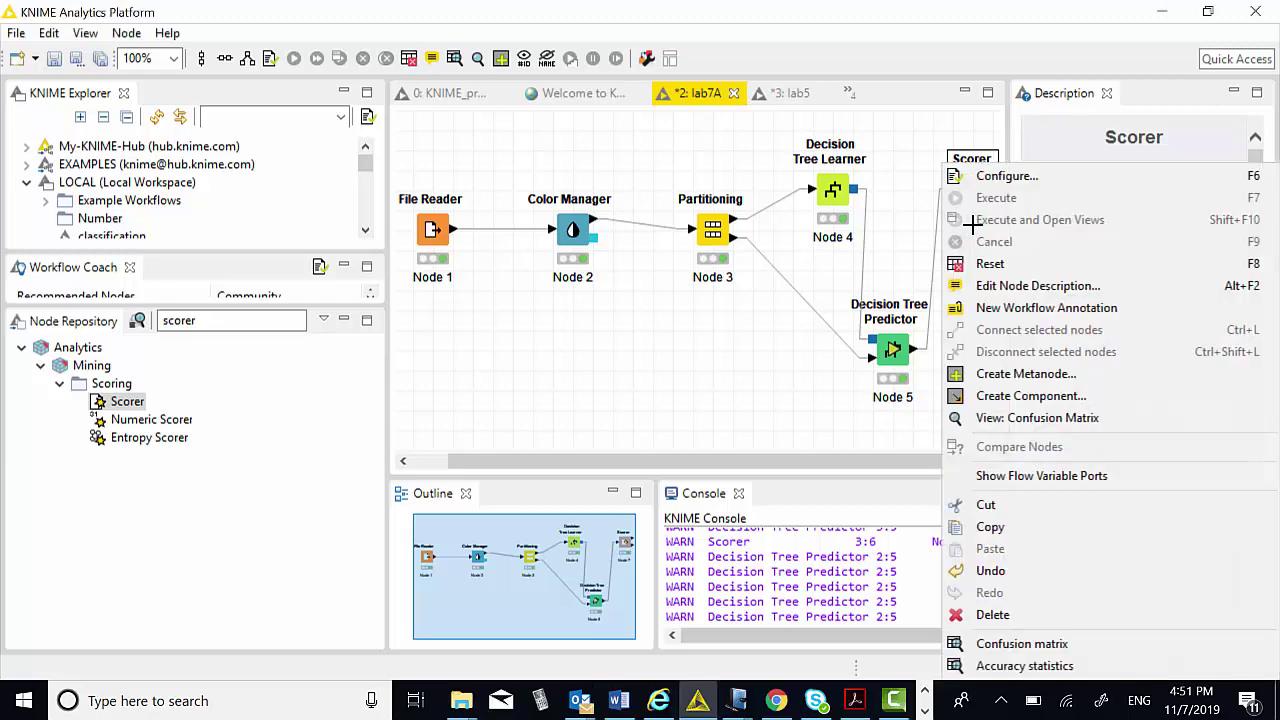
pyautogui.click(1018, 666)
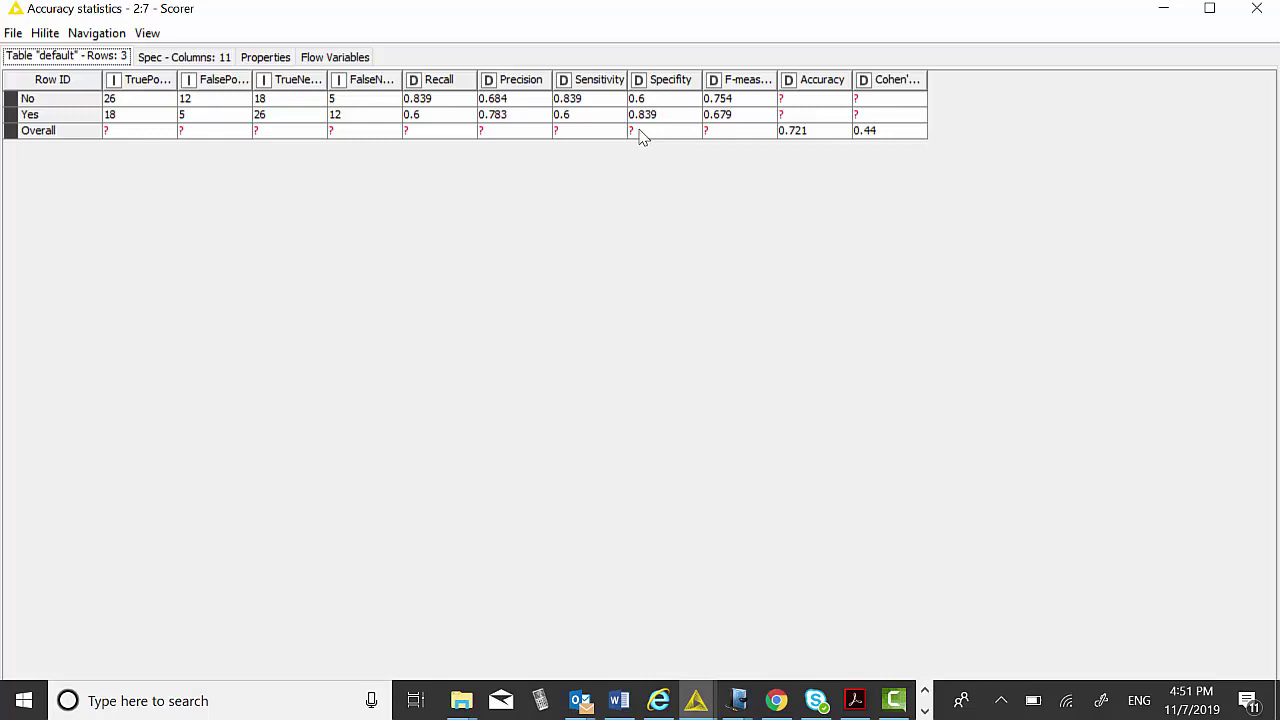
# Step: Check the Overall sensitivity, Overall precision and Yes-row recall (0.6) values in the statistics table
pyautogui.click(577, 133)
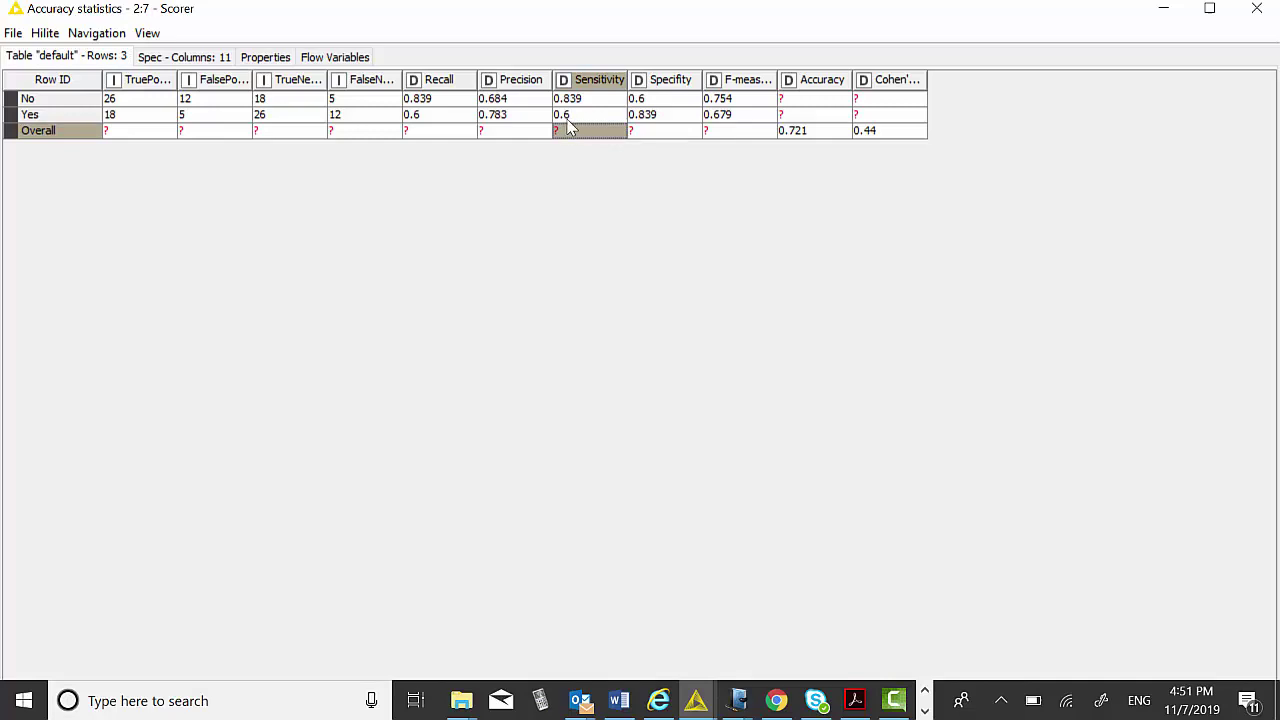
pyautogui.click(495, 132)
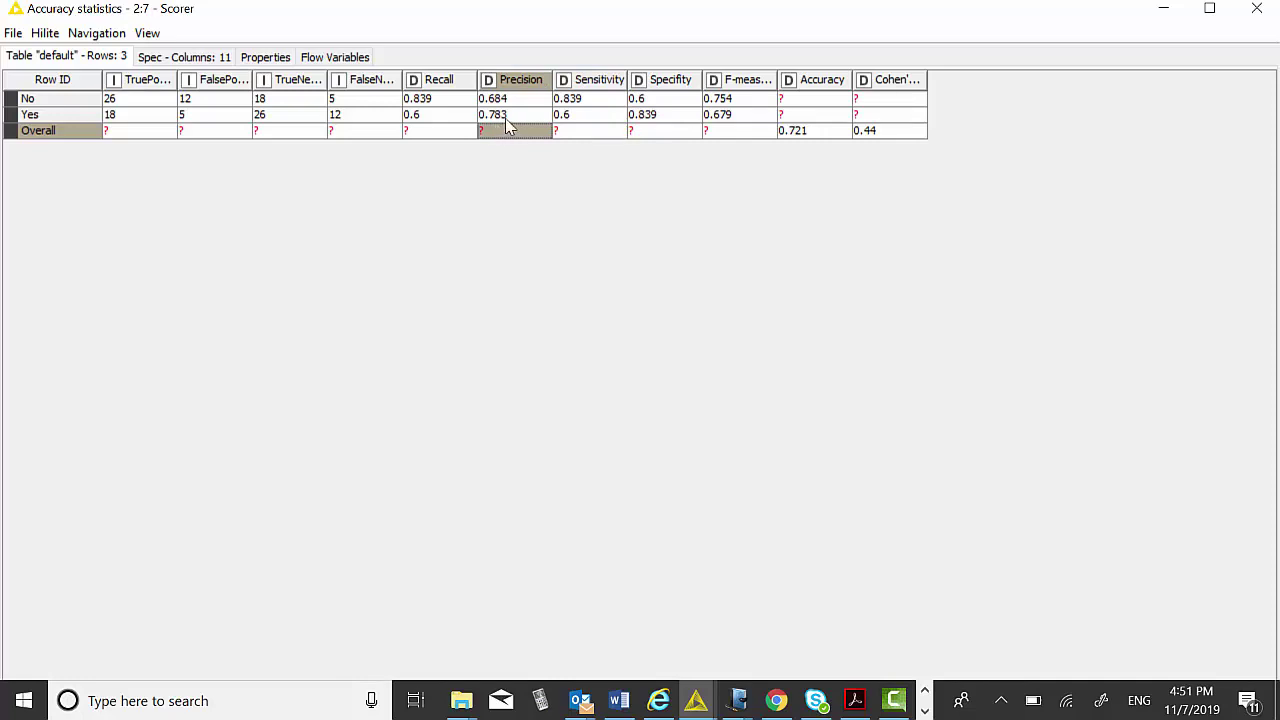
pyautogui.click(413, 120)
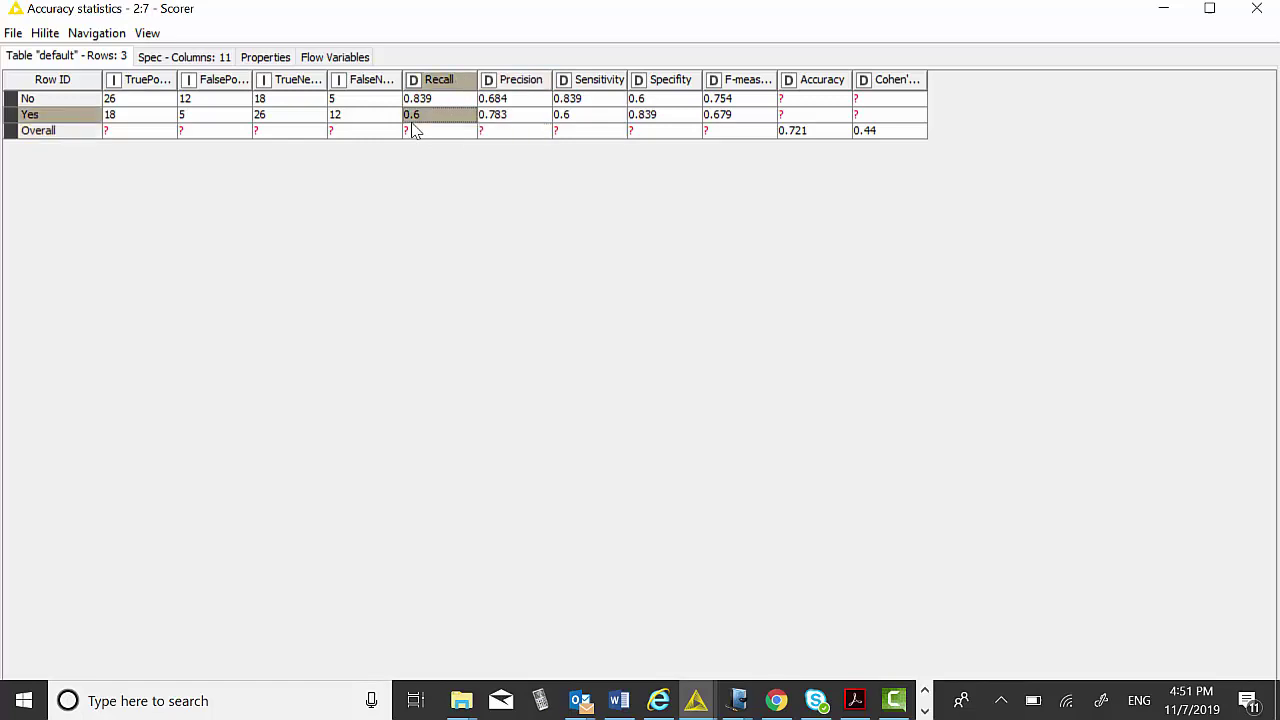
# Step: Close the Accuracy statistics window through its File menu
pyautogui.click(13, 35)
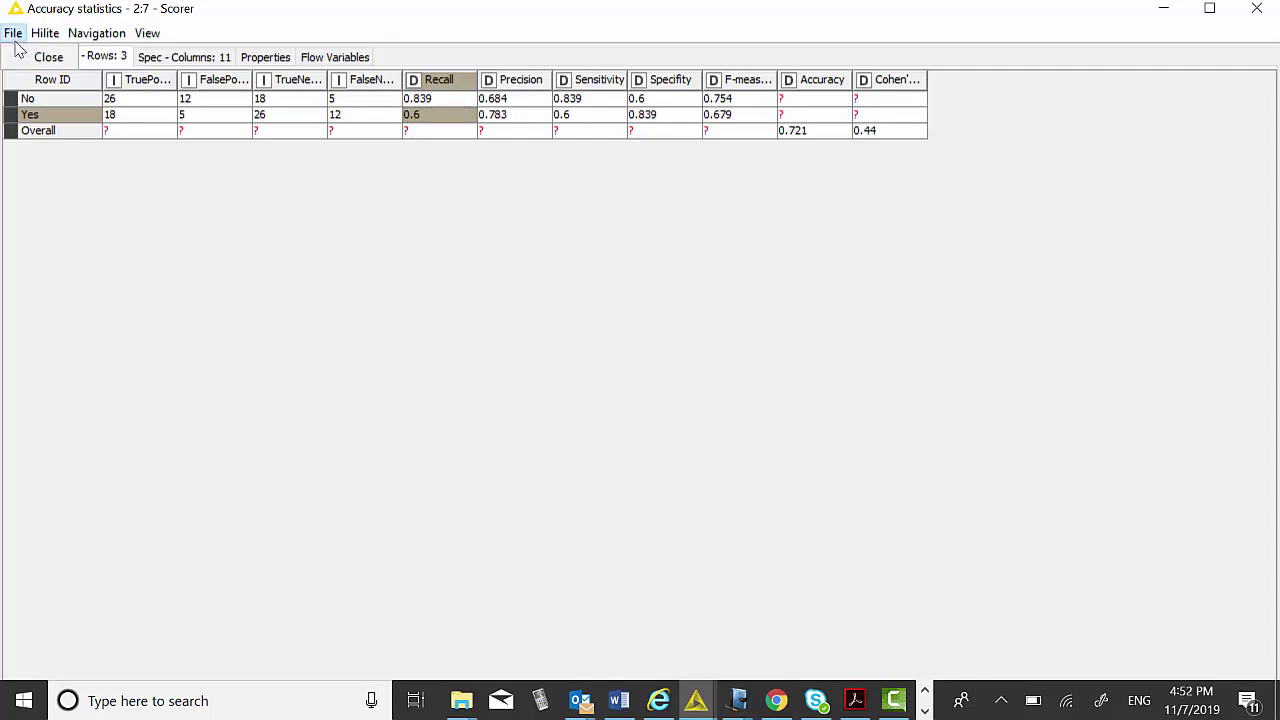
pyautogui.click(13, 35)
pyautogui.click(32, 55)
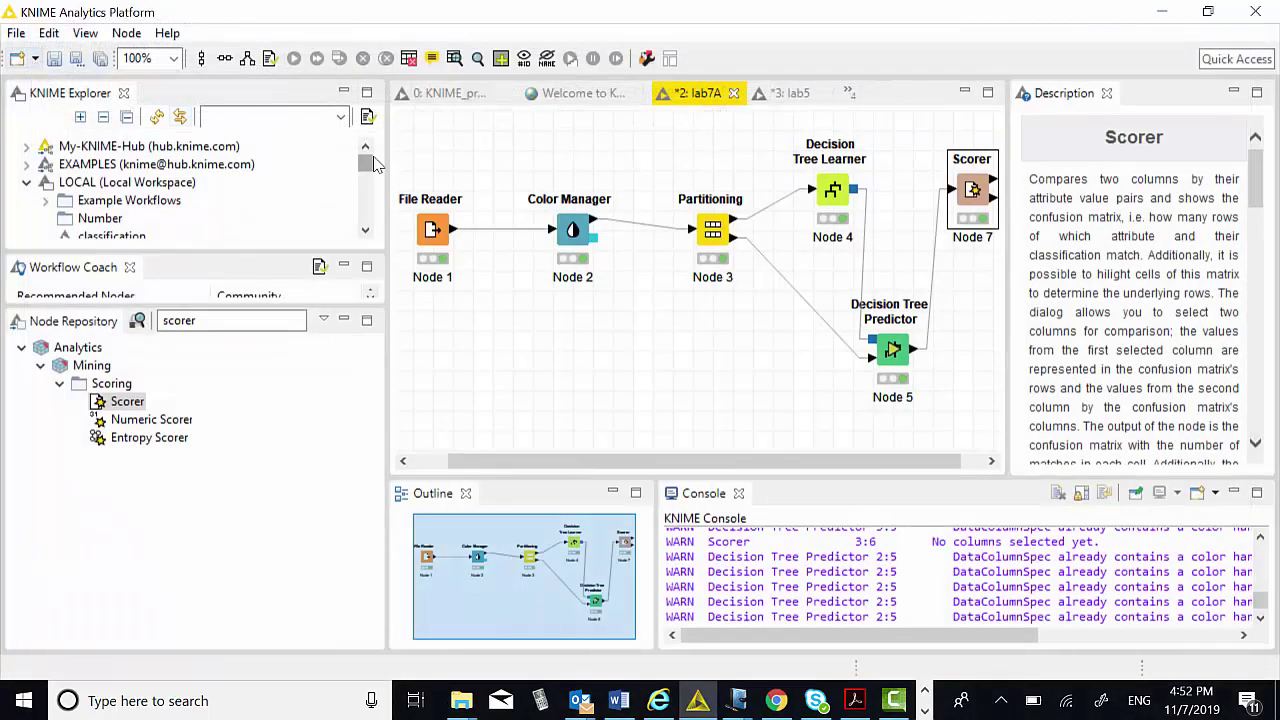
# Step: Open the Scorer's Confusion Matrix view: 44 correct, 17 wrong, 72.131% accuracy, 27.869% error
pyautogui.rightClick(975, 200)
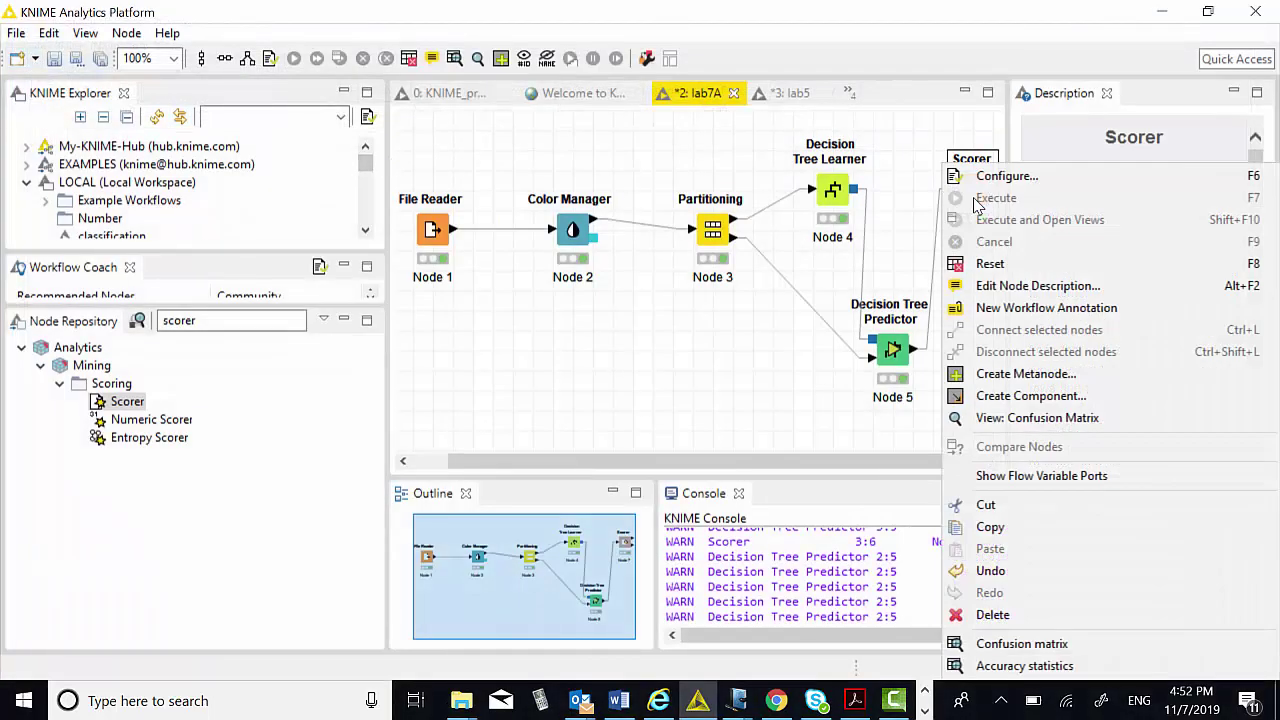
pyautogui.click(1019, 420)
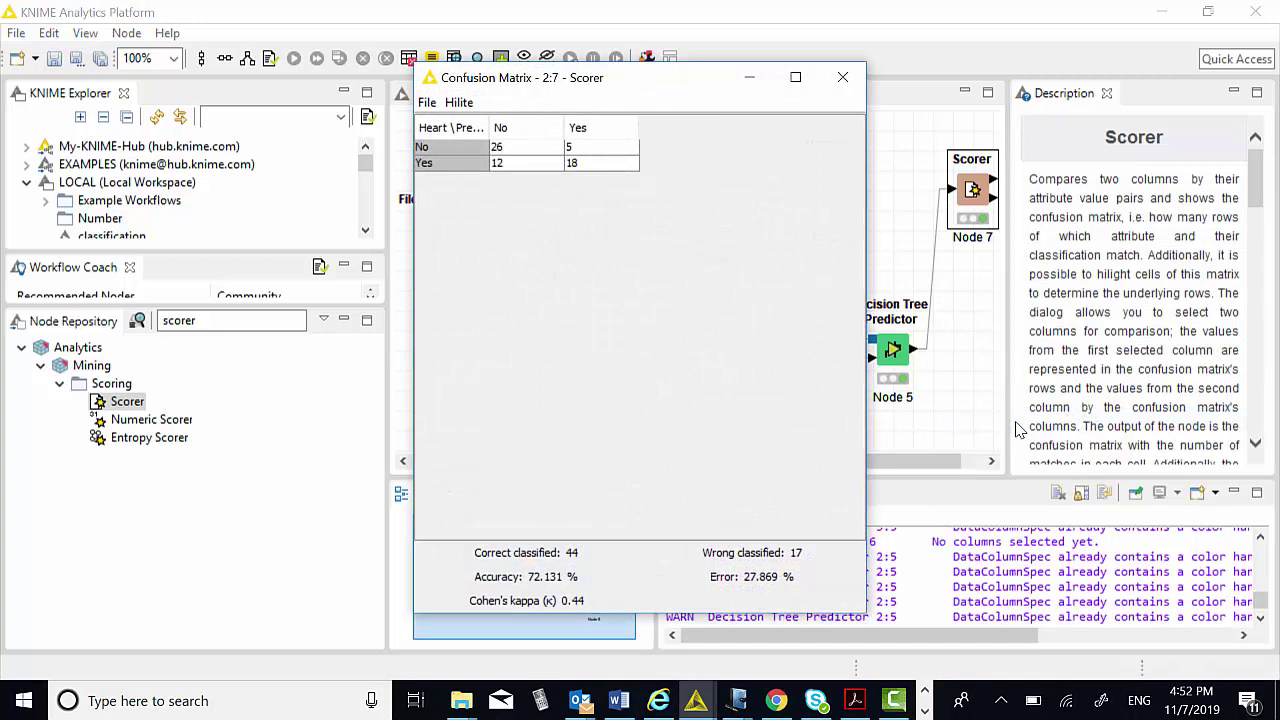